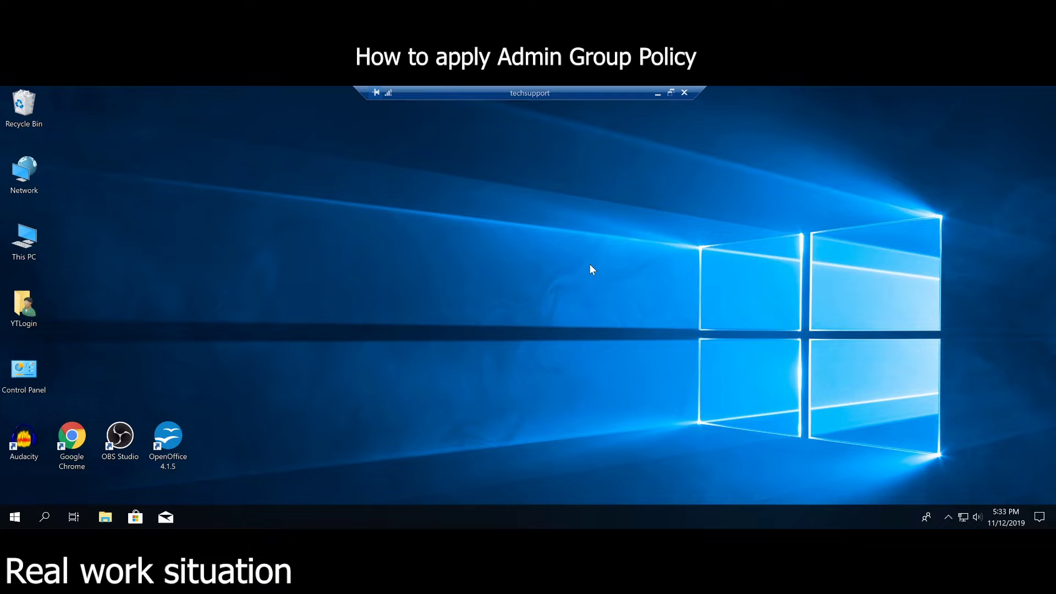
Try opening \\nameofthecomputer\c$ in File Explorer and dismiss the resulting network error
click(105, 518)
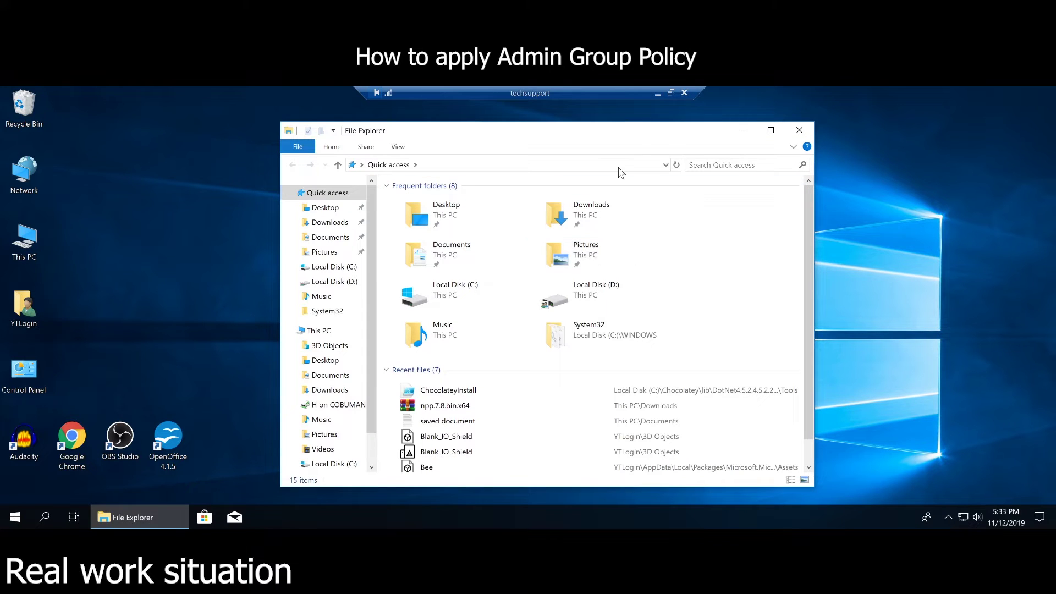
click(618, 167)
text(\\)
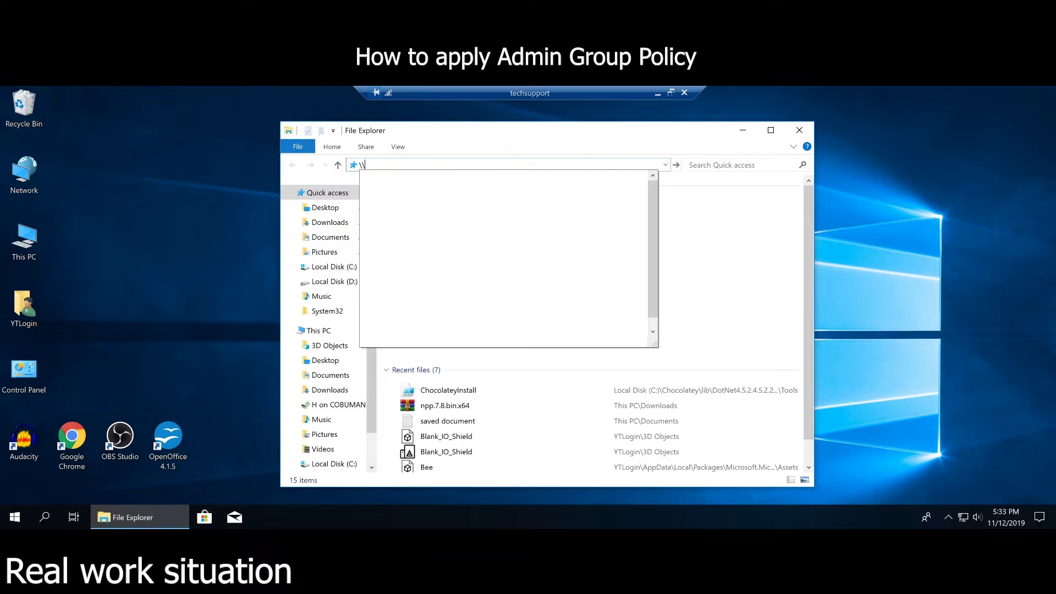
text(name)
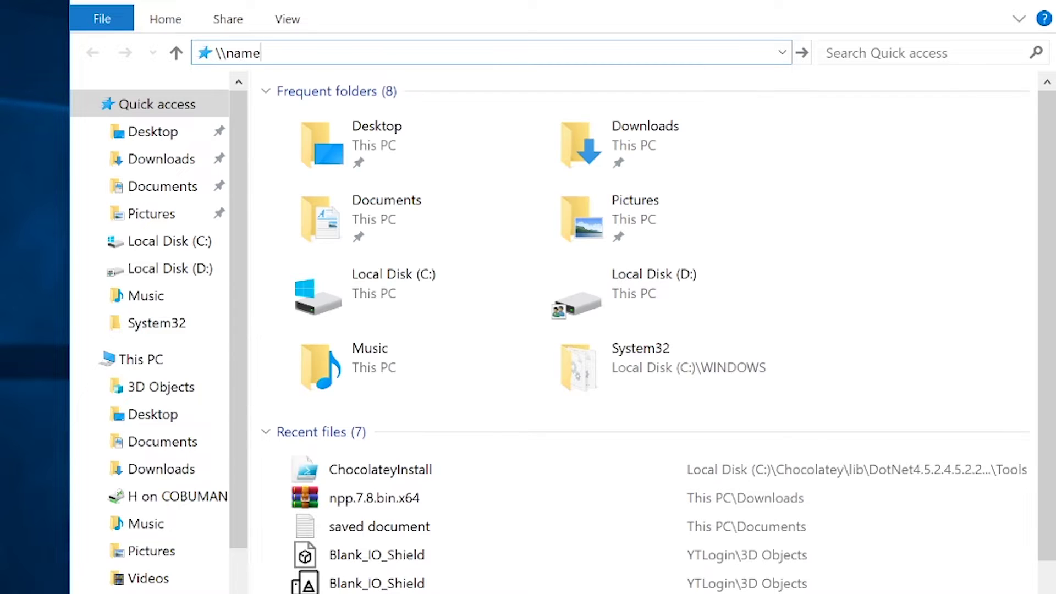
text(ofthecompu)
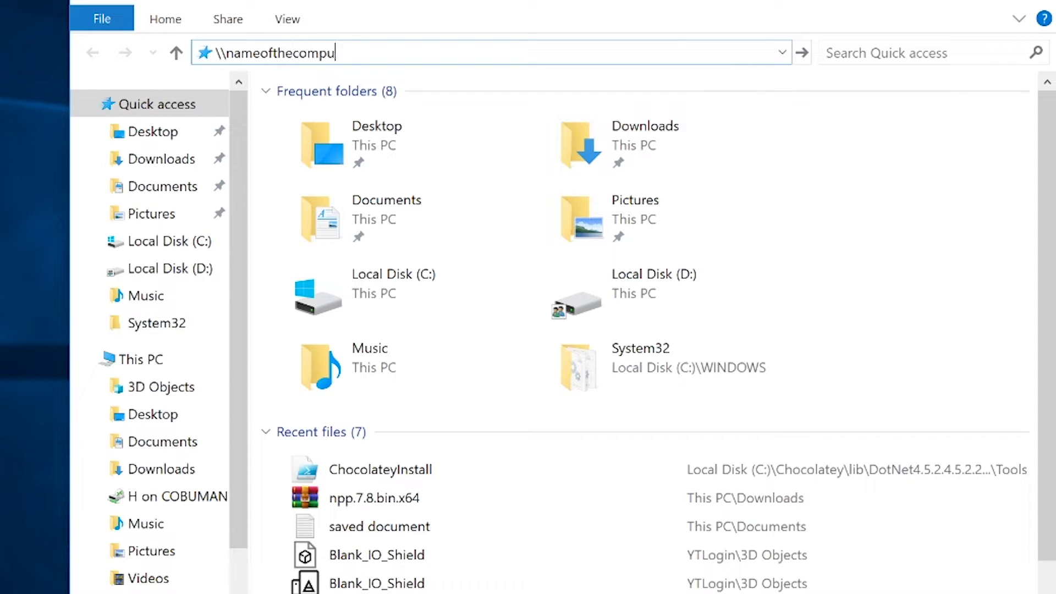
text(ter\c$)
key(Return)
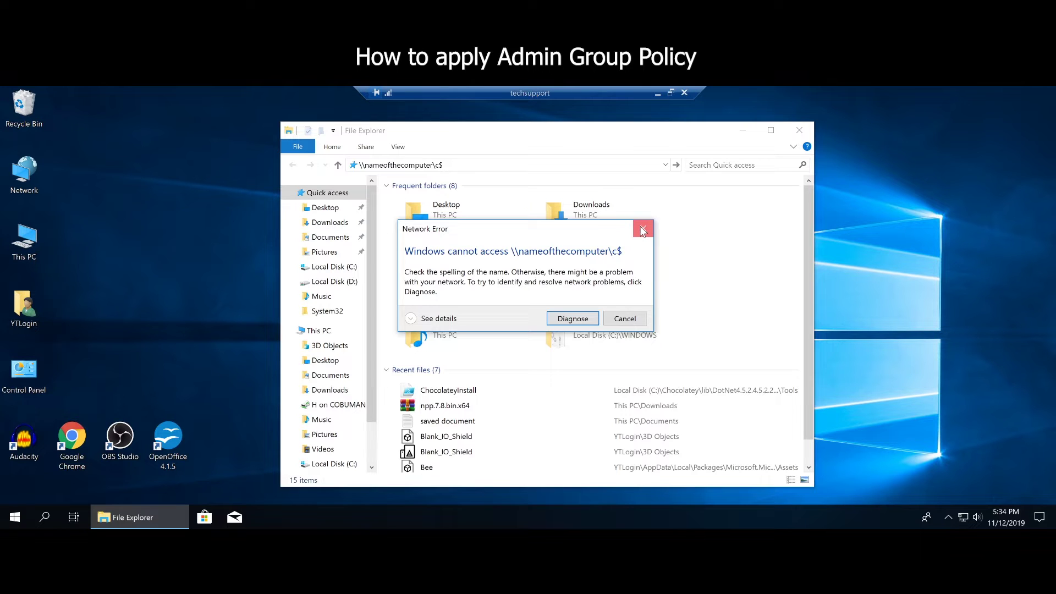
click(740, 170)
Close File Explorer and start a Remote Desktop Connection to thenameofthecomputer
click(810, 126)
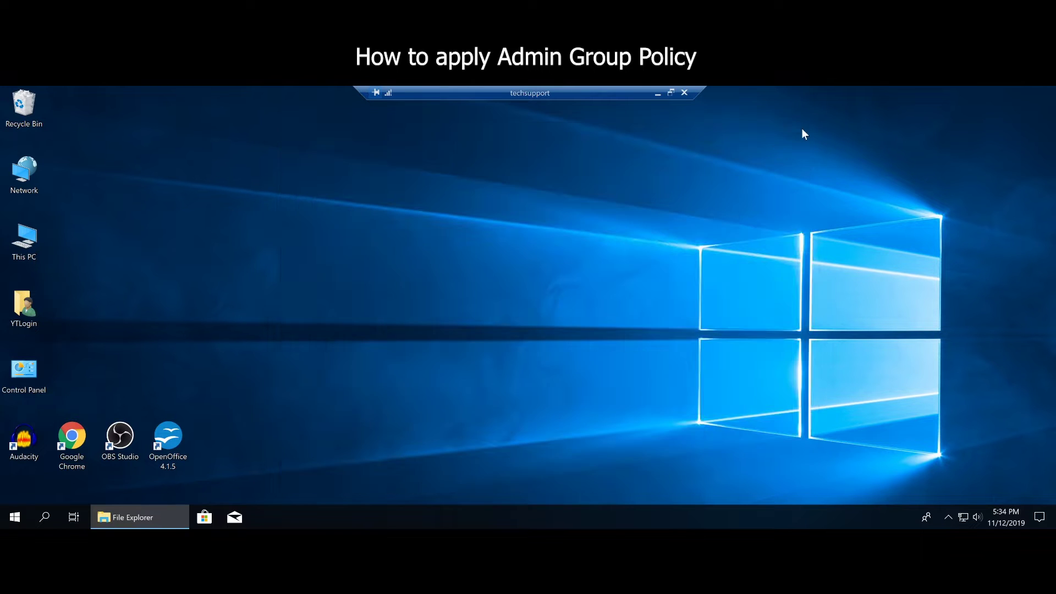
click(43, 514)
text(remote)
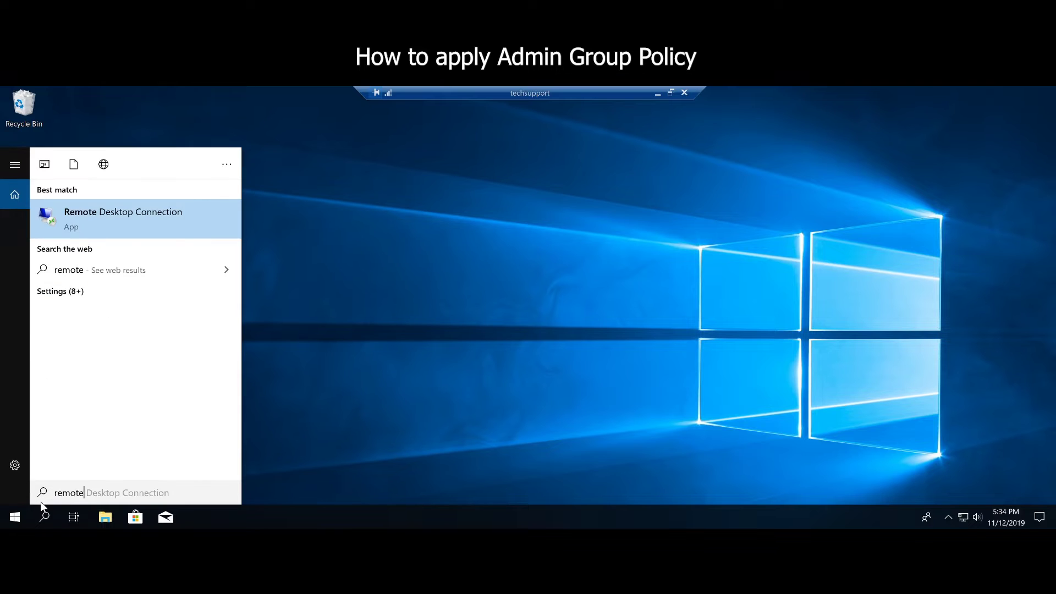
key(Return)
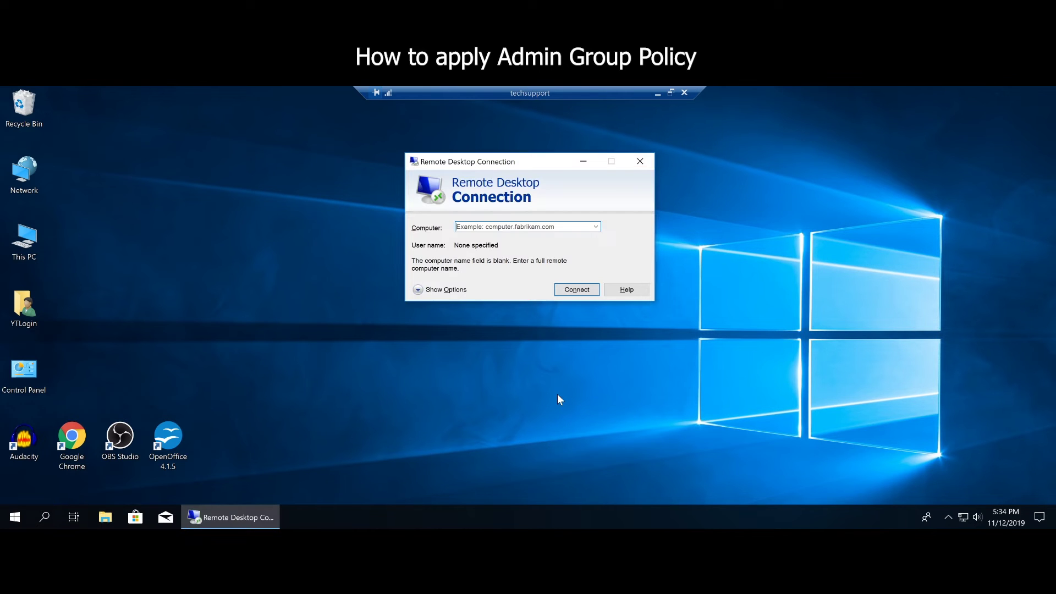
text(thenameof)
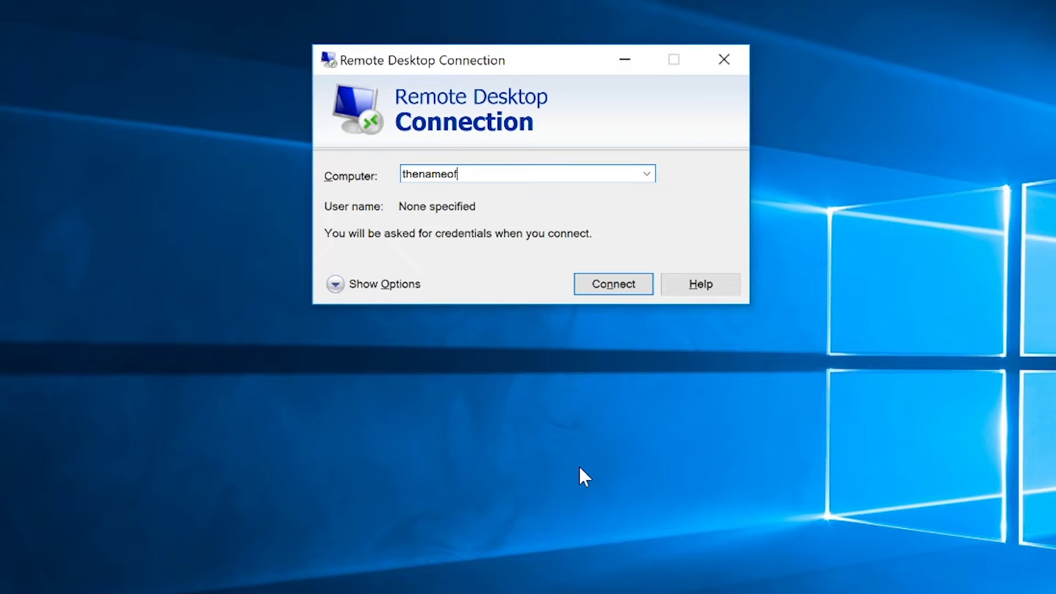
text(thecomputer)
key(Return)
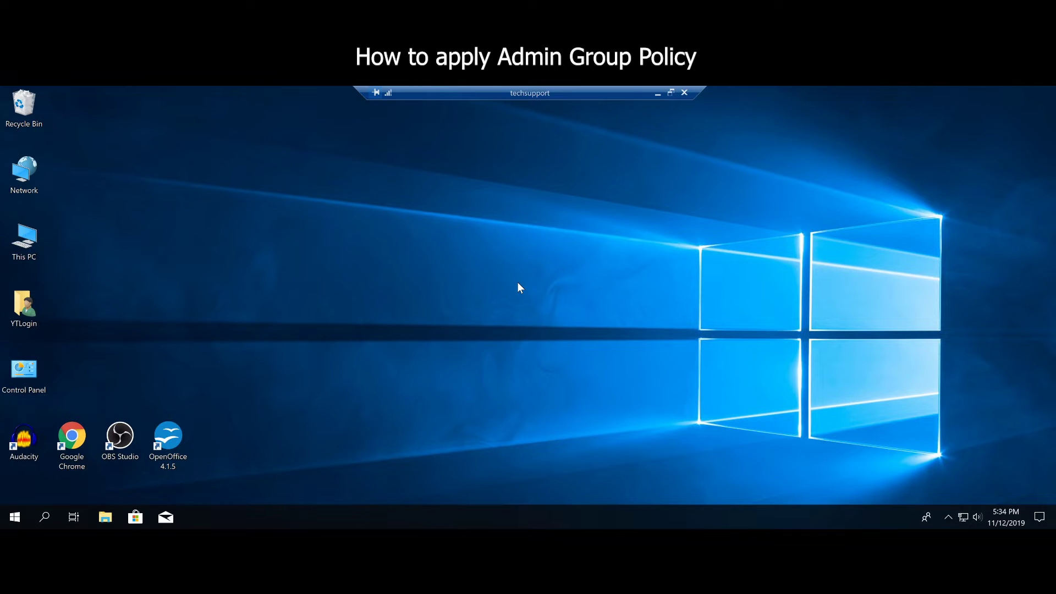
click(45, 517)
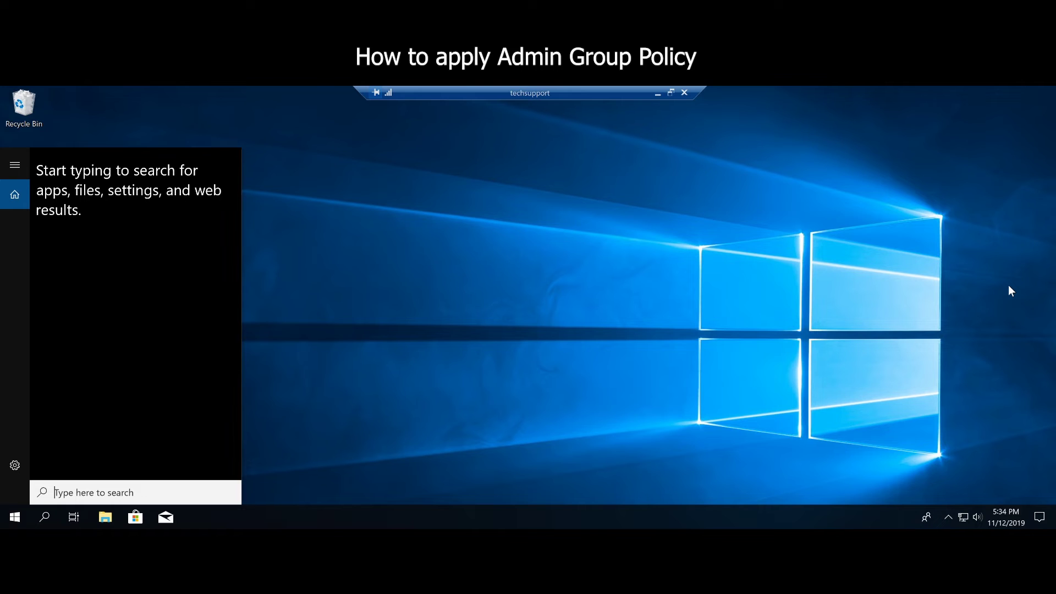
Launch Sticky Notes and write the note '"itsupport" group on domain has admin access'
text(stick)
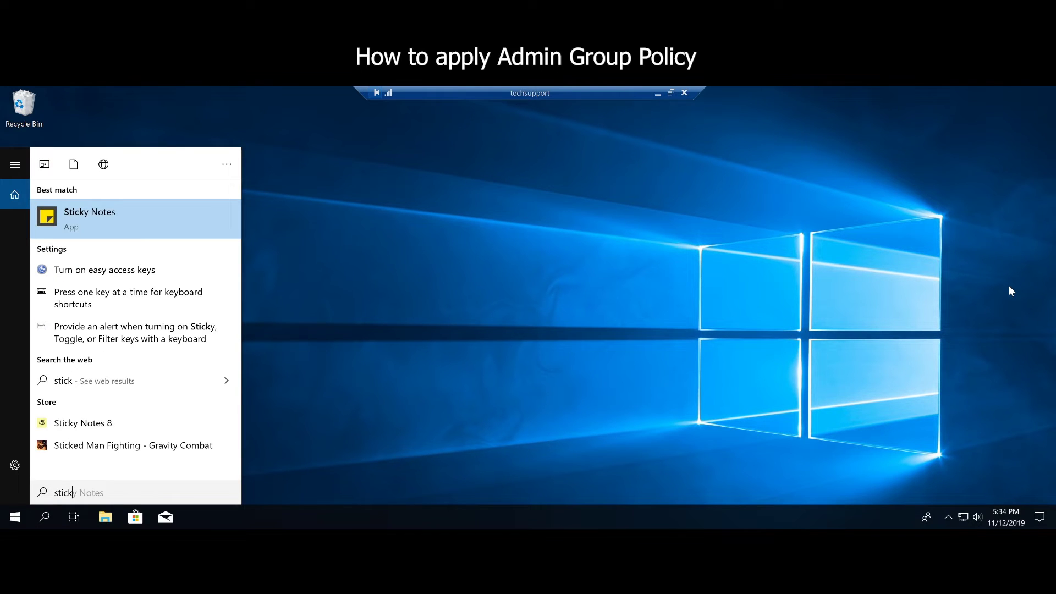
key(Return)
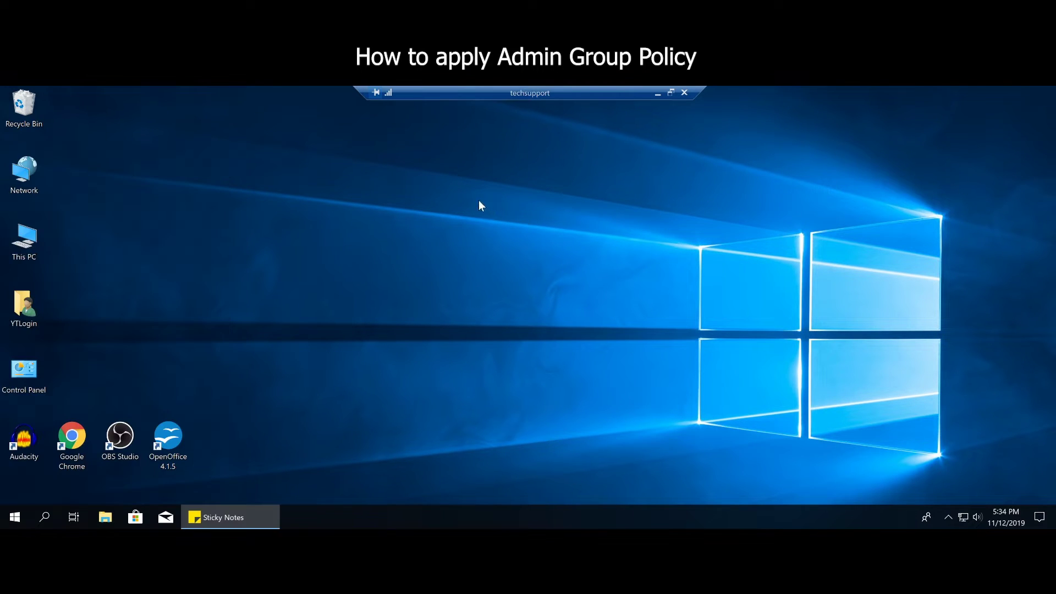
click(620, 109)
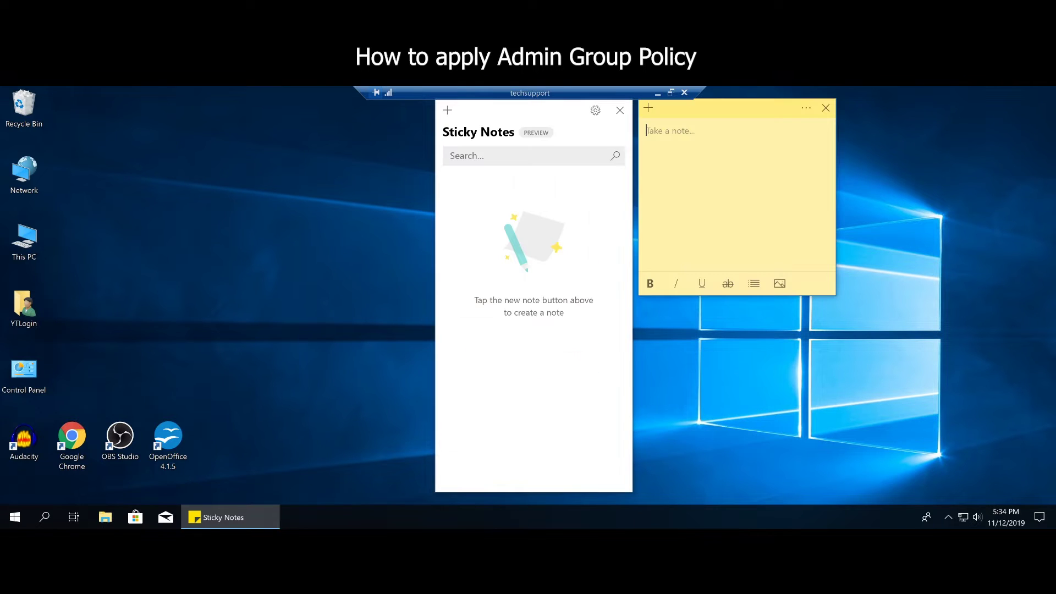
click(620, 109)
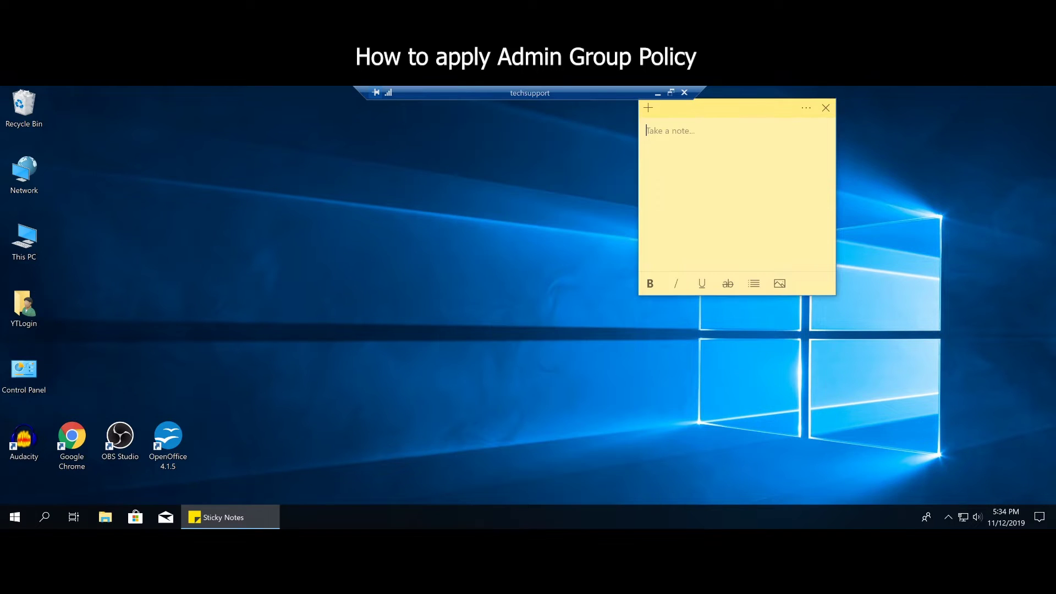
text(itsupport")
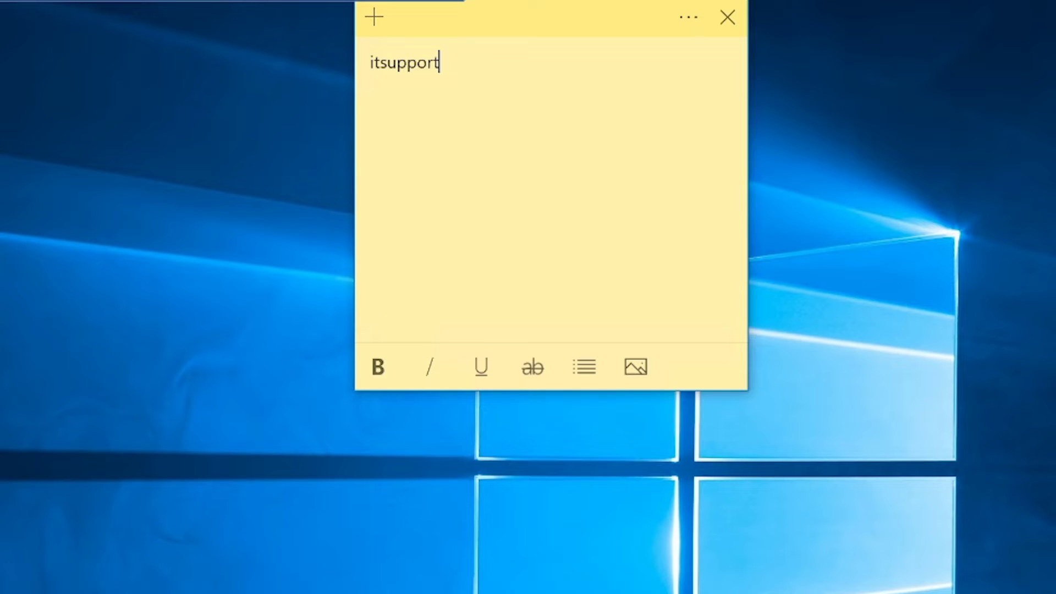
text( group)
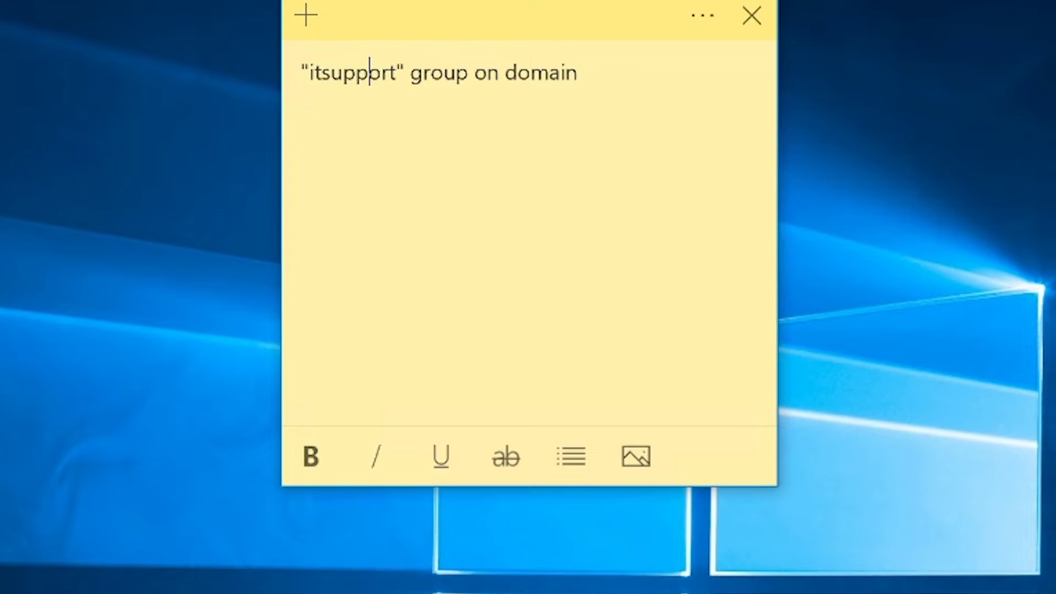
click(383, 73)
key(Right)
key(Right)
key(Right)
click(578, 73)
text(has admin)
text( p)
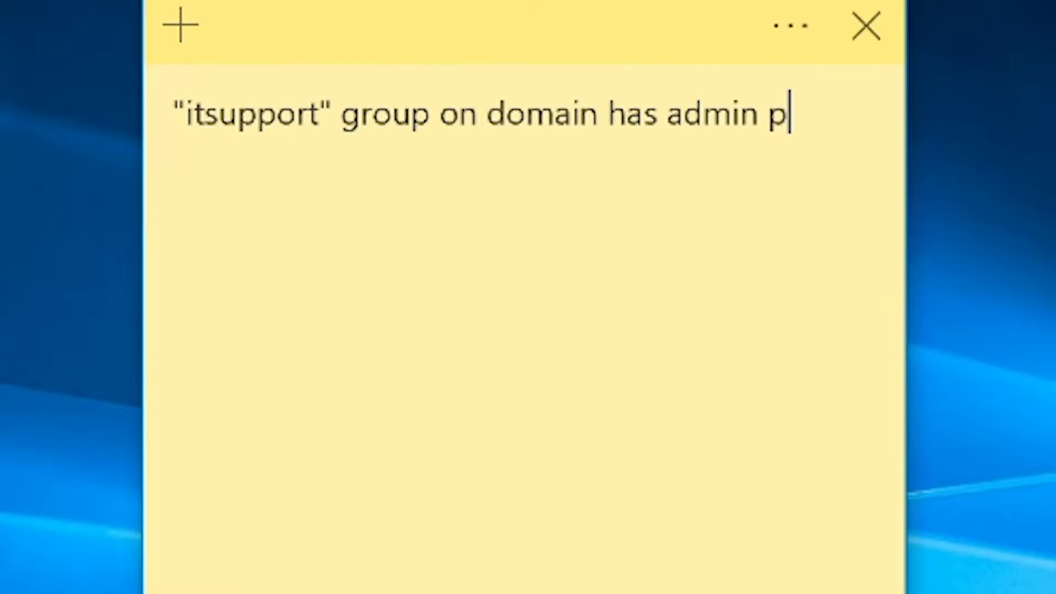
key(BackSpace)
text(access)
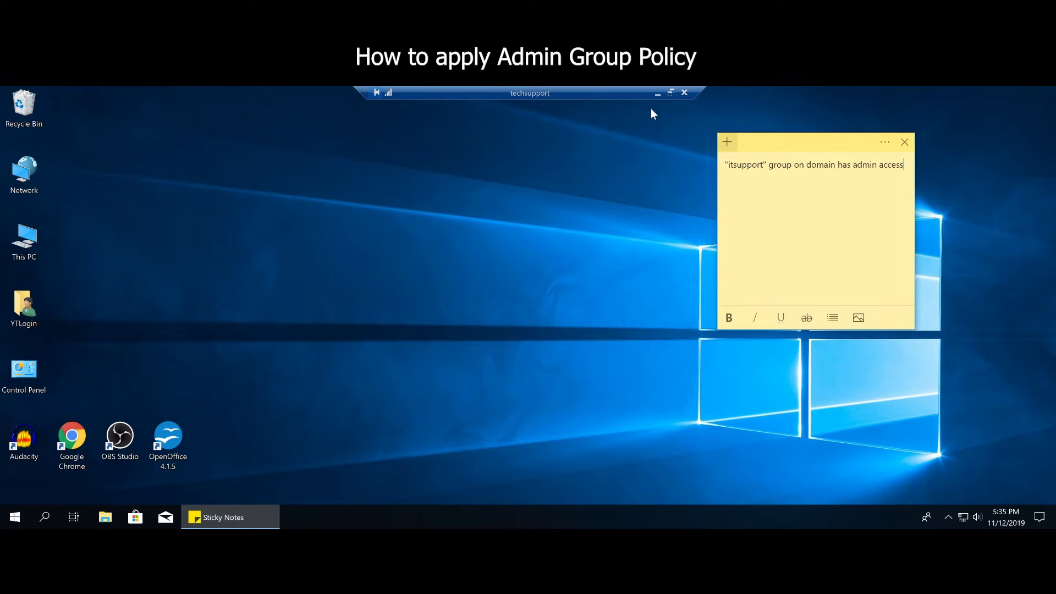
drag(763, 165, 727, 164)
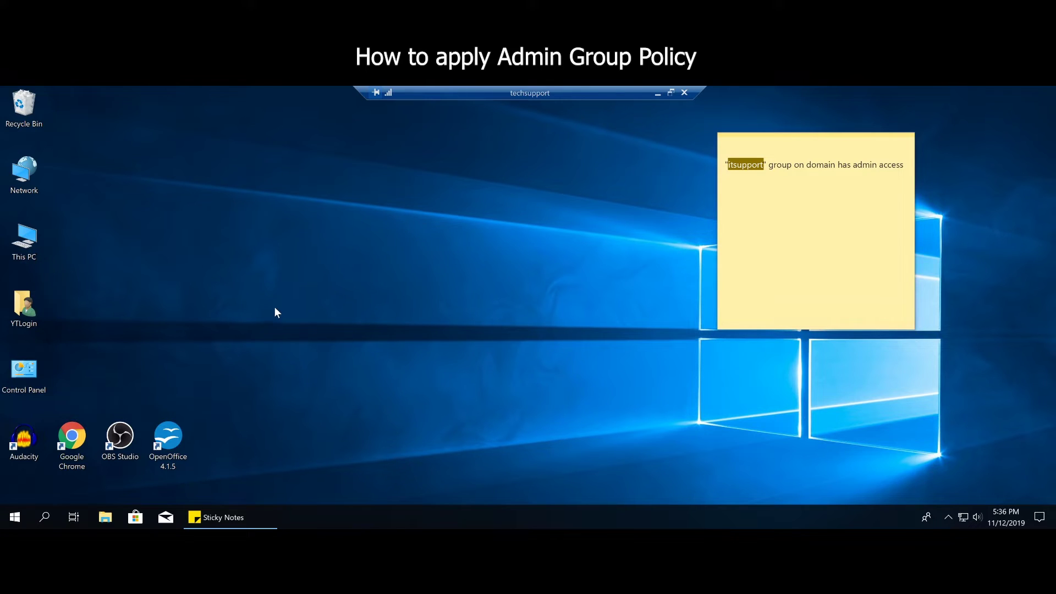
click(18, 253)
Open This PC's System properties and the User Profiles settings from Advanced system settings
right_click(18, 257)
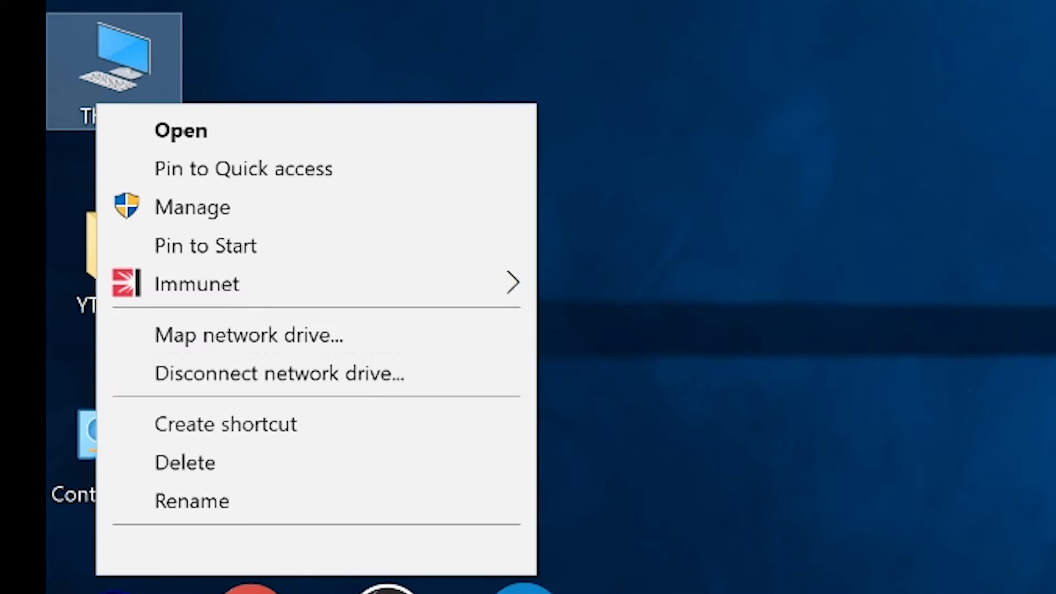
click(128, 411)
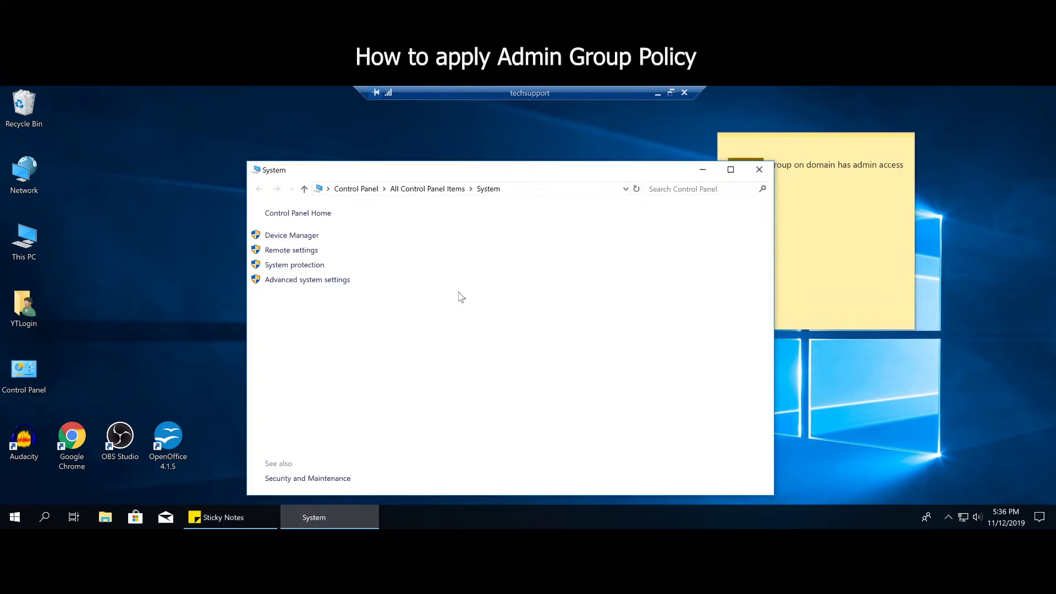
drag(465, 171, 447, 147)
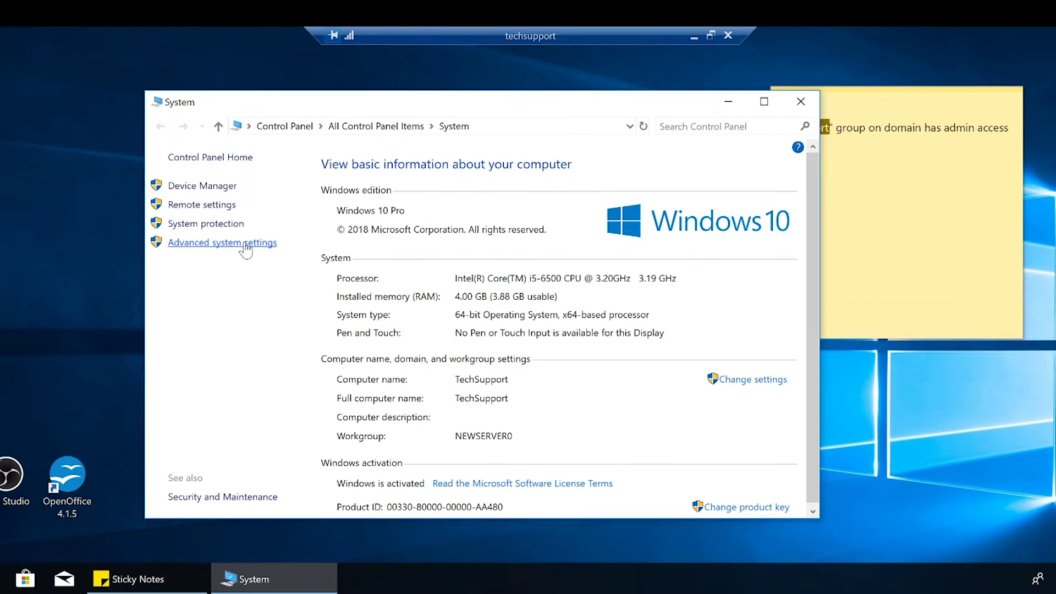
click(318, 254)
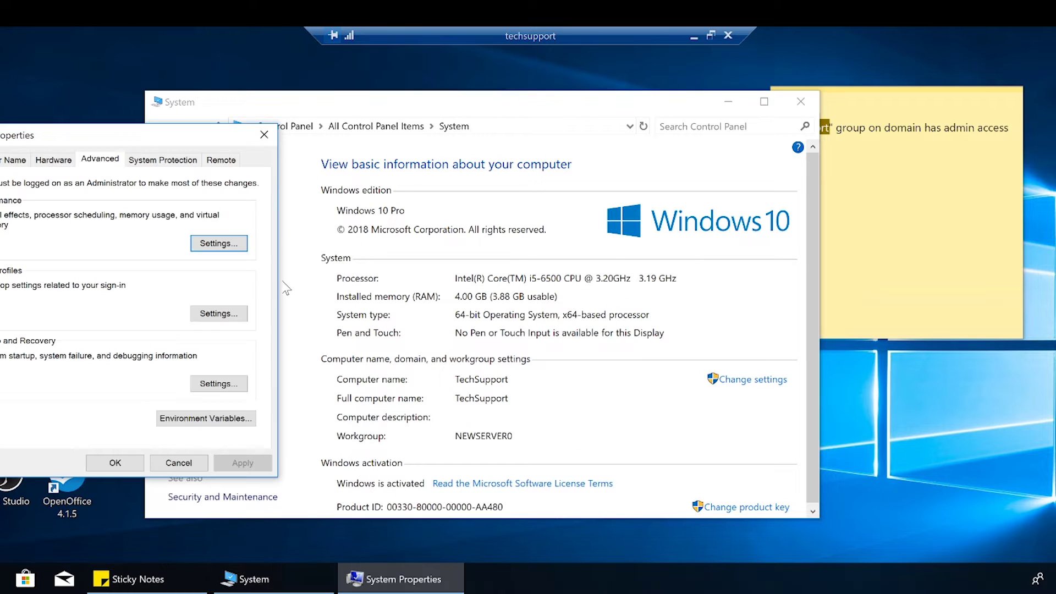
click(215, 313)
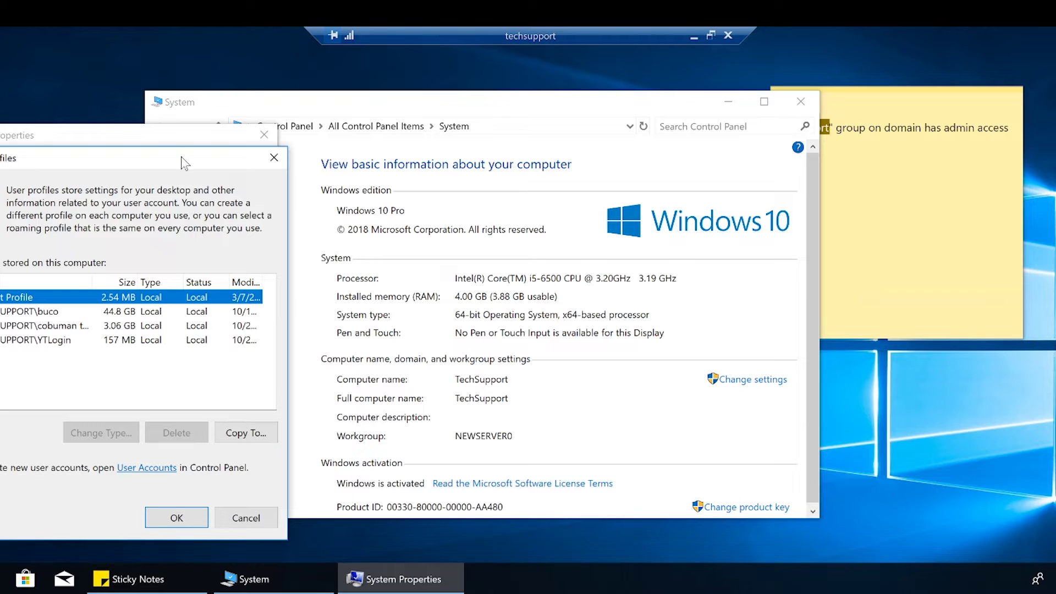
Review the profiles, select TECHSUPPORT\YTLogin, then close User Profiles, System Properties and System
drag(185, 160, 384, 122)
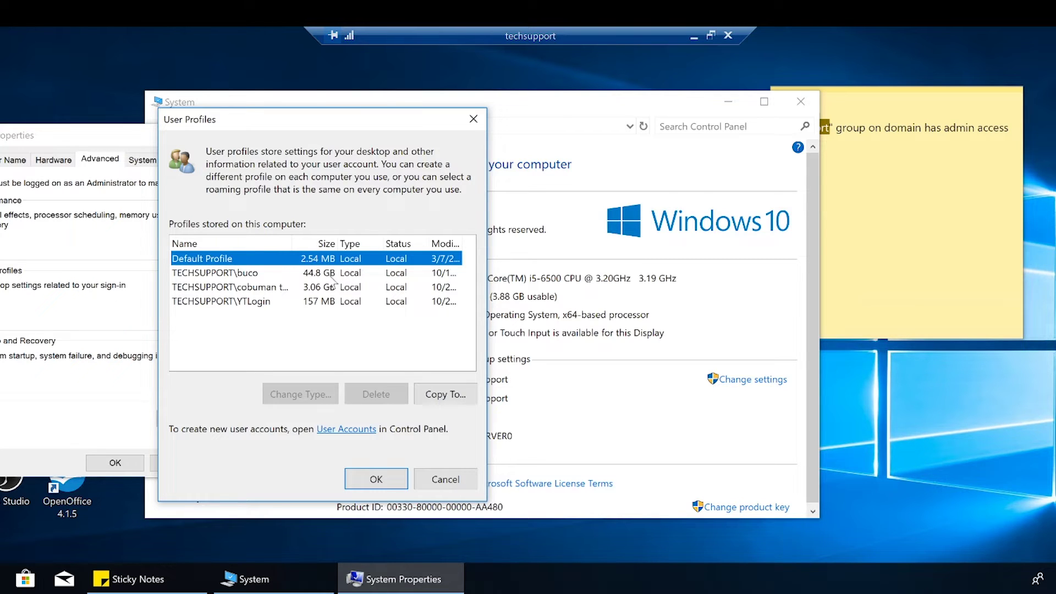
drag(292, 243, 323, 235)
drag(405, 109, 217, 104)
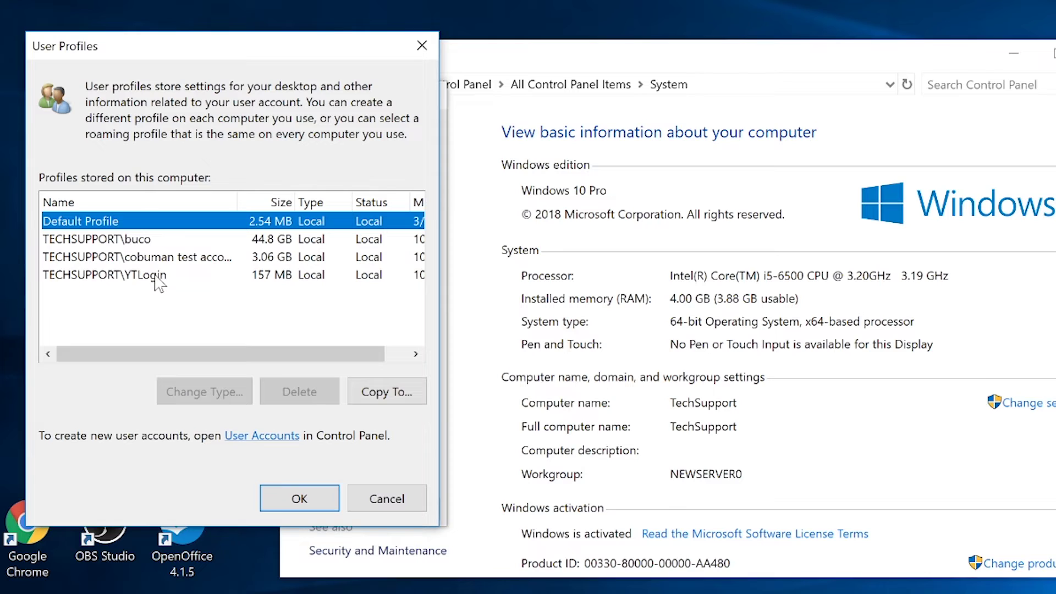
click(159, 278)
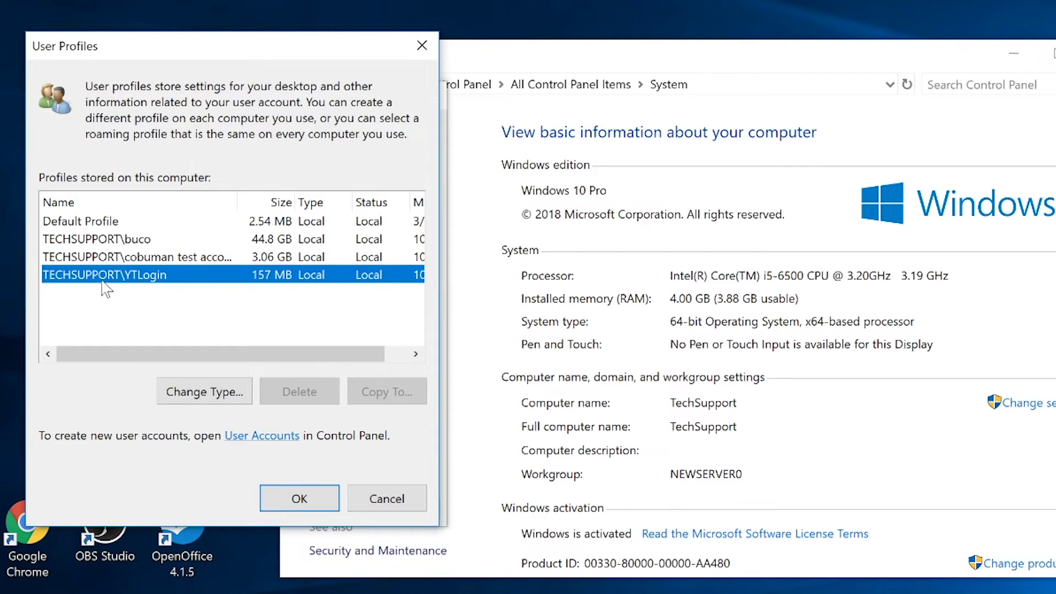
click(318, 498)
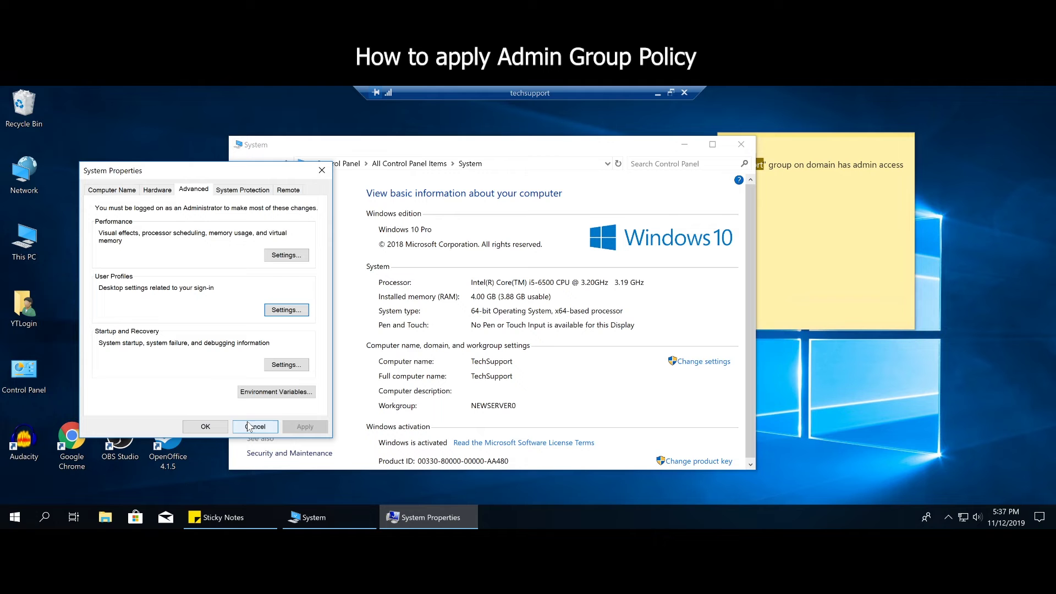
click(210, 429)
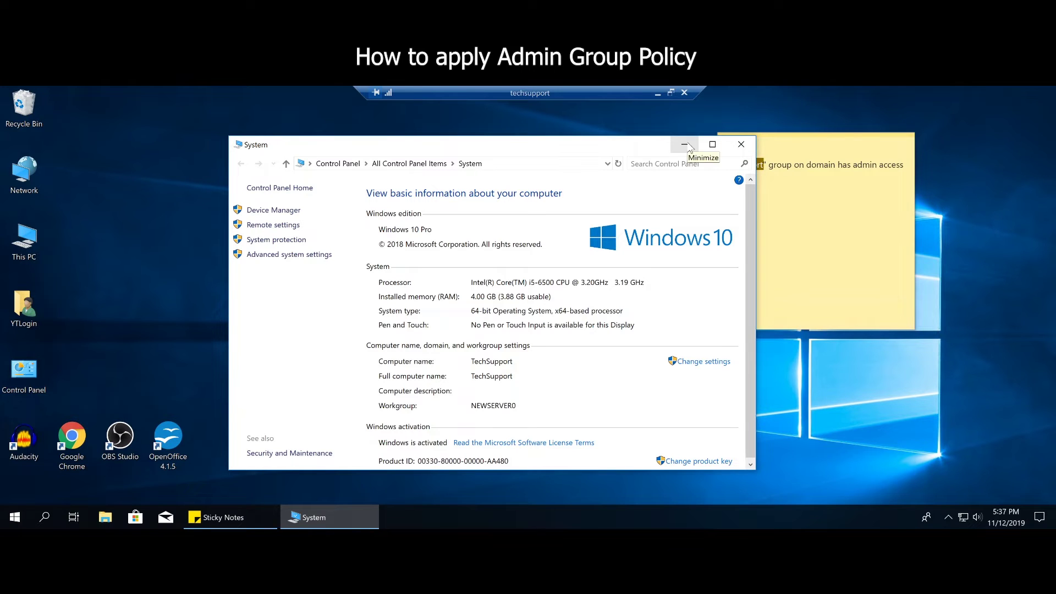
click(741, 144)
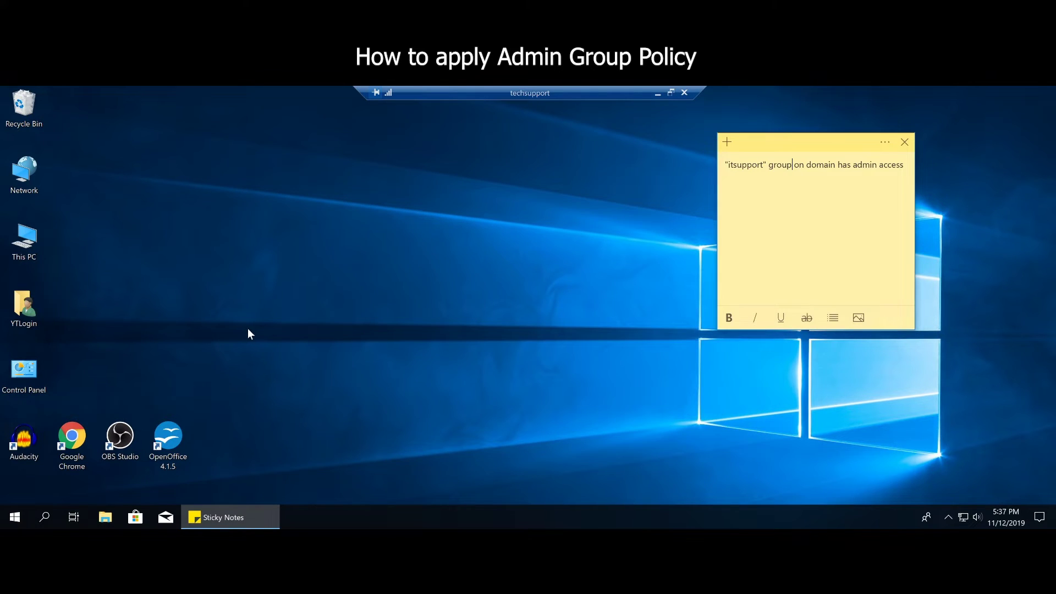
click(45, 517)
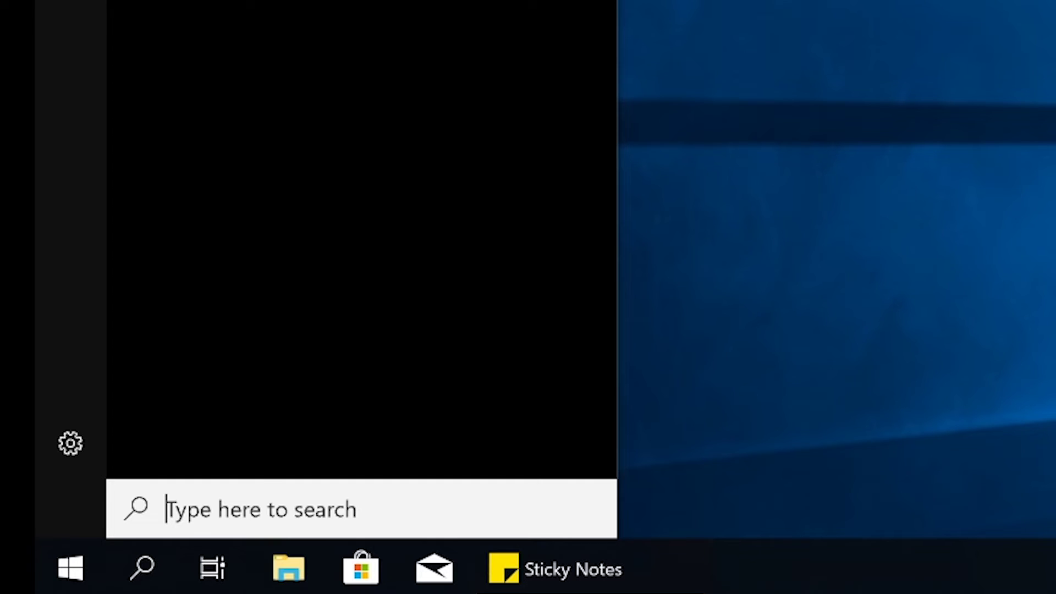
text(group)
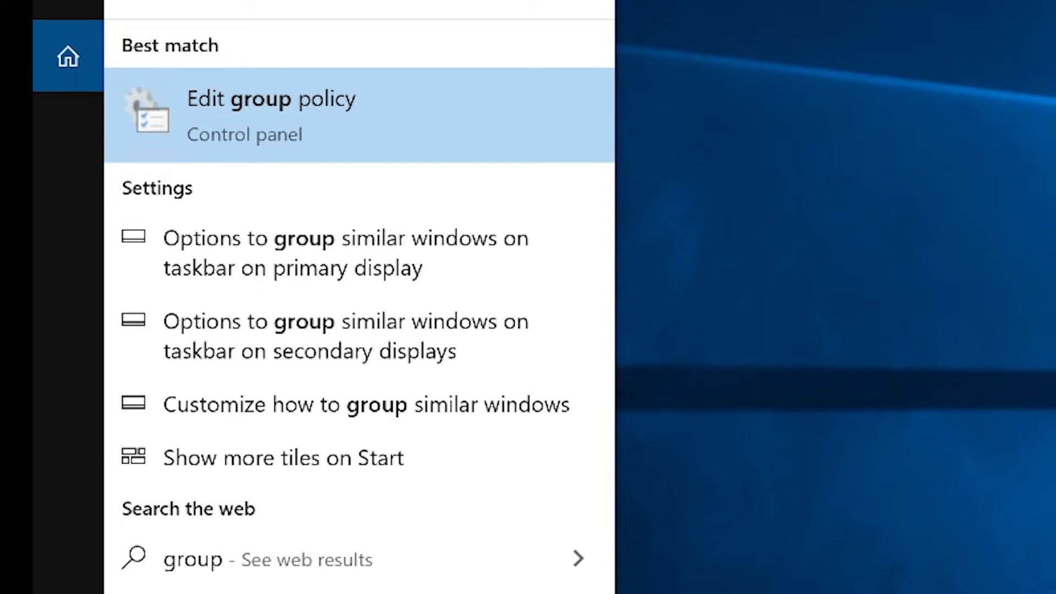
key(Return)
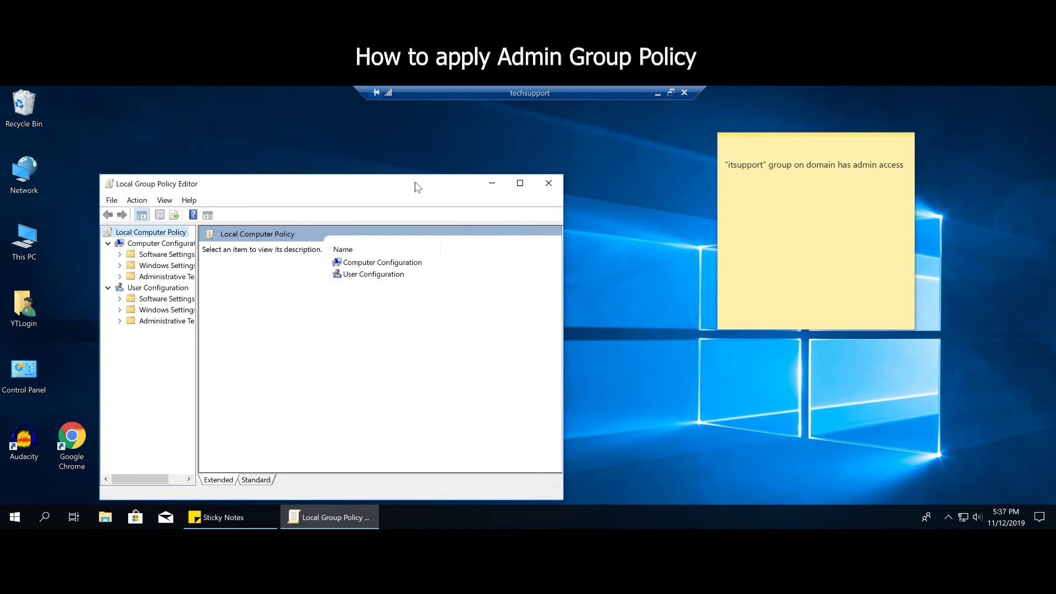
drag(417, 188, 533, 158)
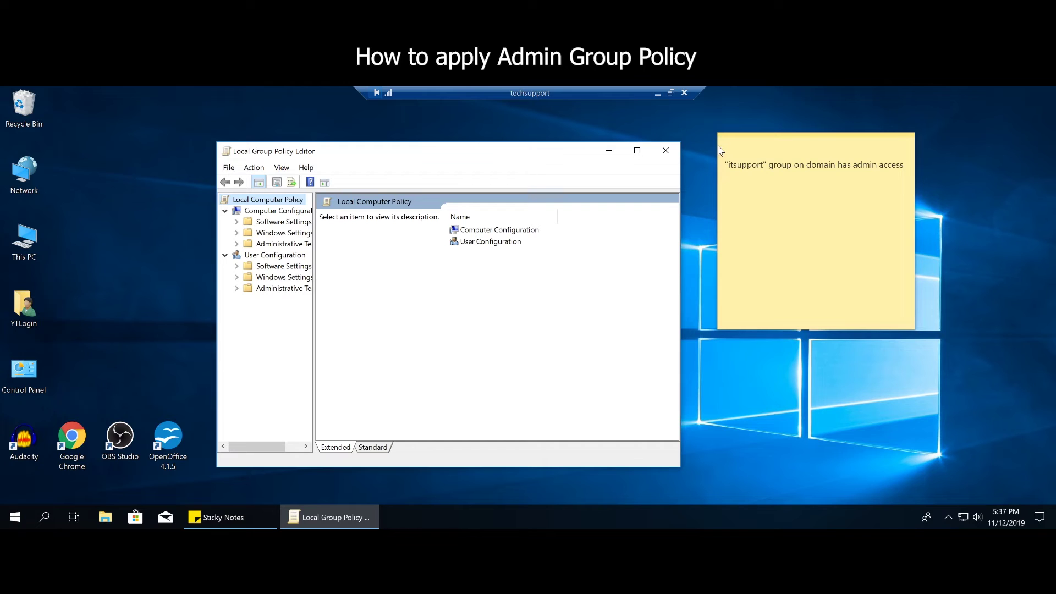
drag(515, 153, 525, 148)
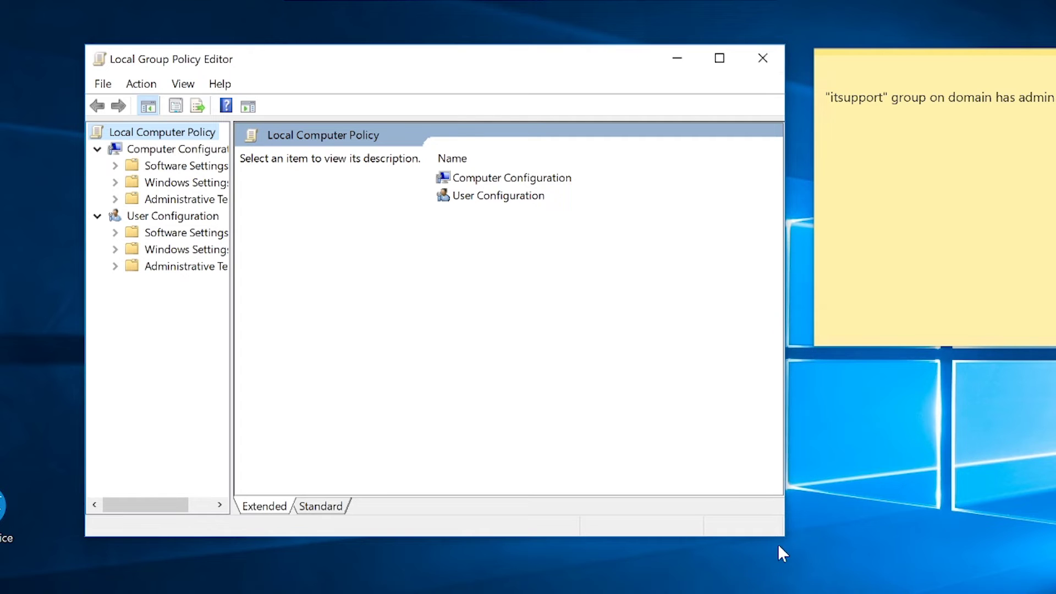
drag(784, 539, 852, 552)
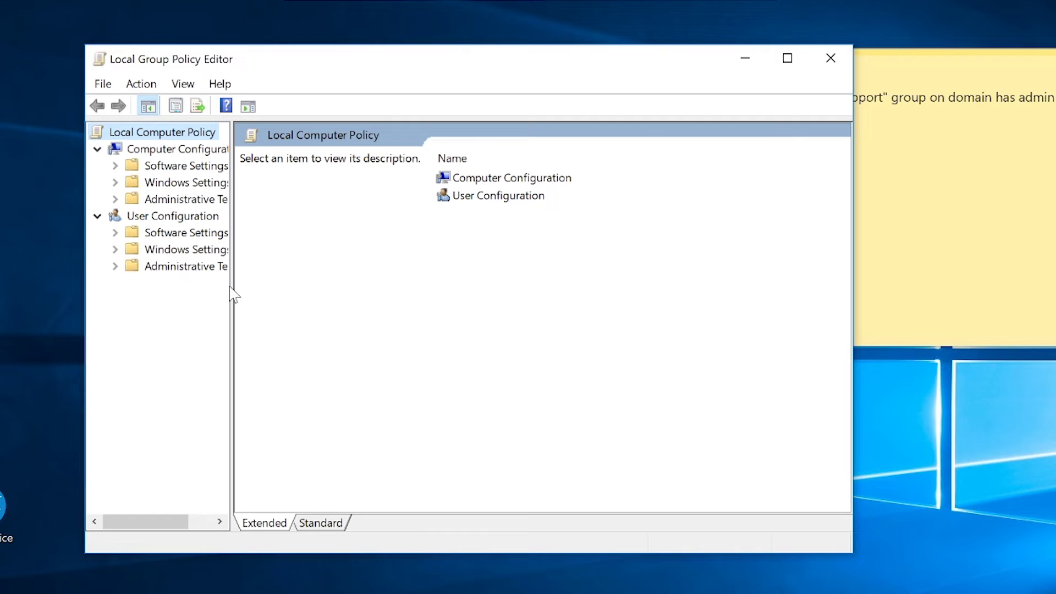
drag(231, 285, 267, 285)
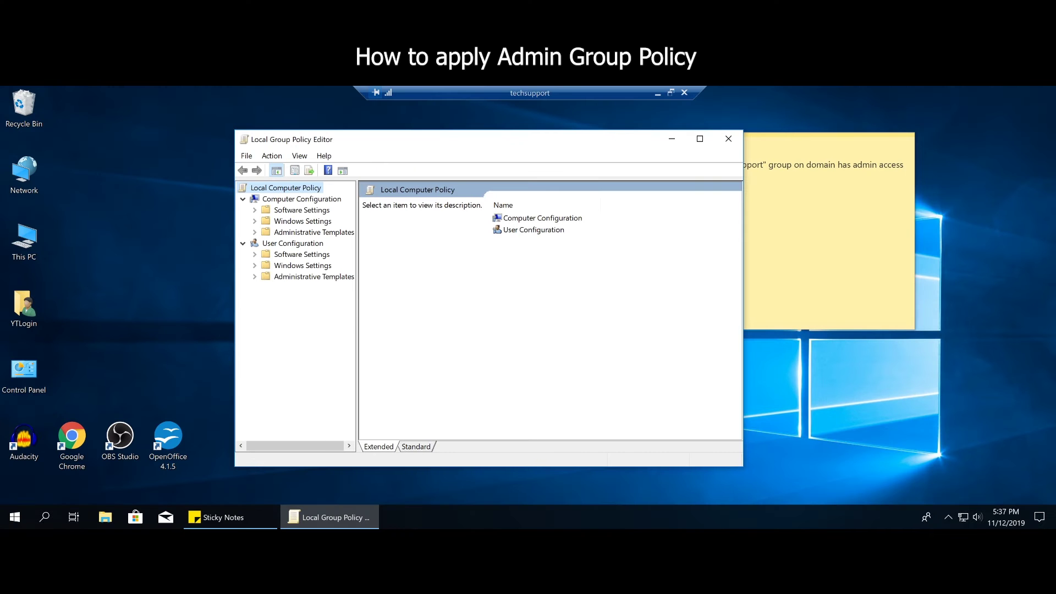
Close the Local Group Policy Editor and run lusrmgr.msc from the Run dialog
click(732, 138)
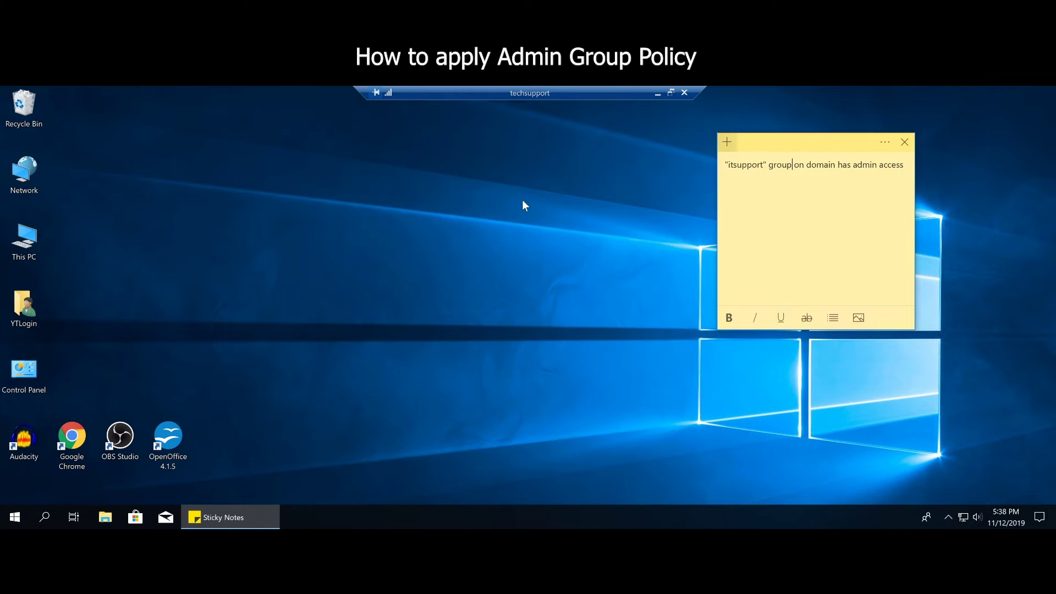
click(43, 516)
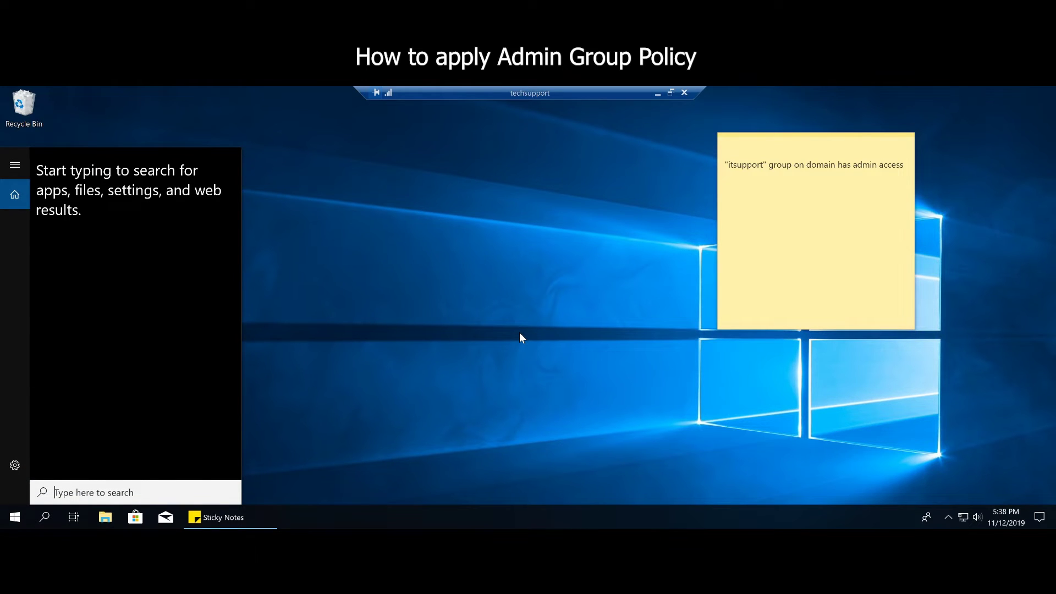
key(super+r)
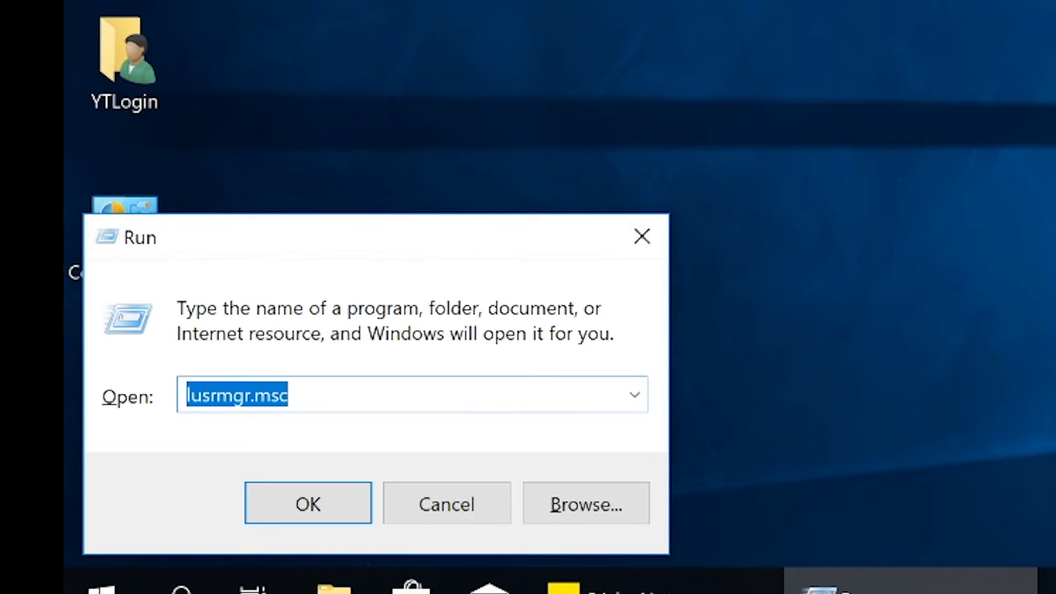
click(289, 395)
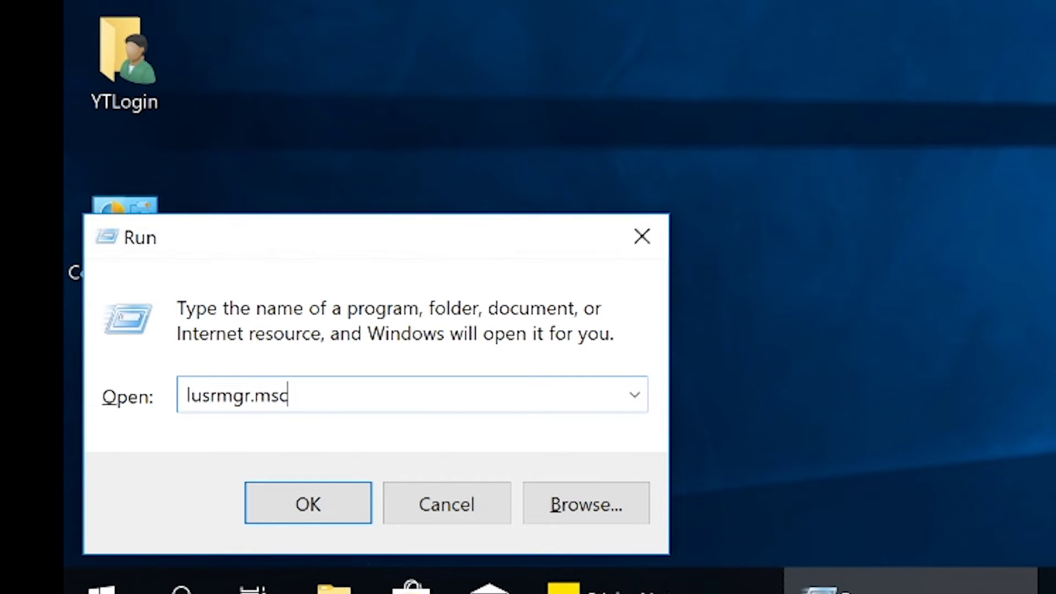
click(302, 504)
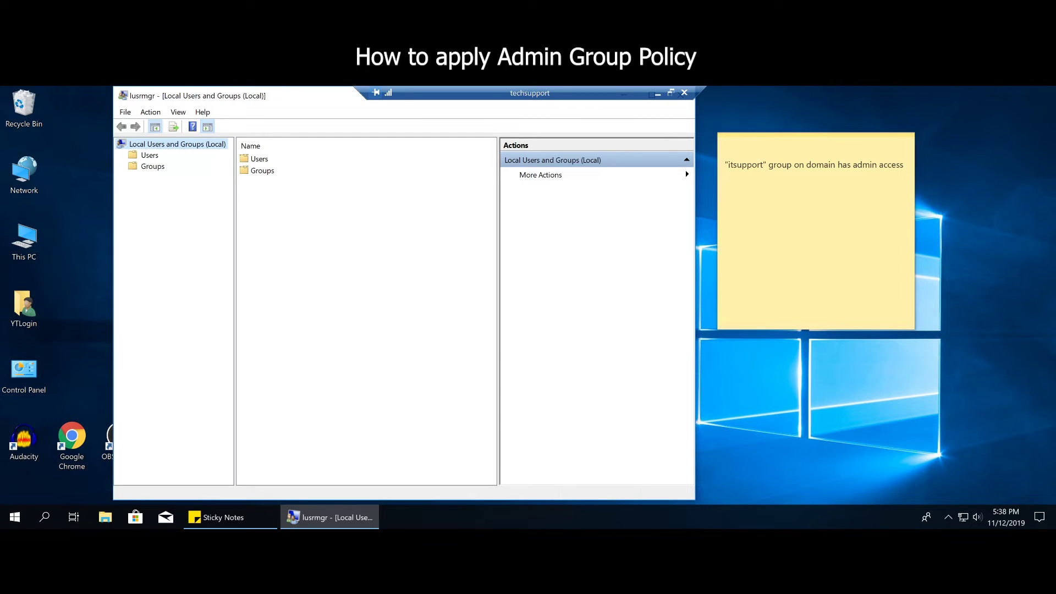
Resize and reposition the Local Users and Groups window to a comfortable size
drag(112, 88, 306, 205)
drag(502, 213, 453, 142)
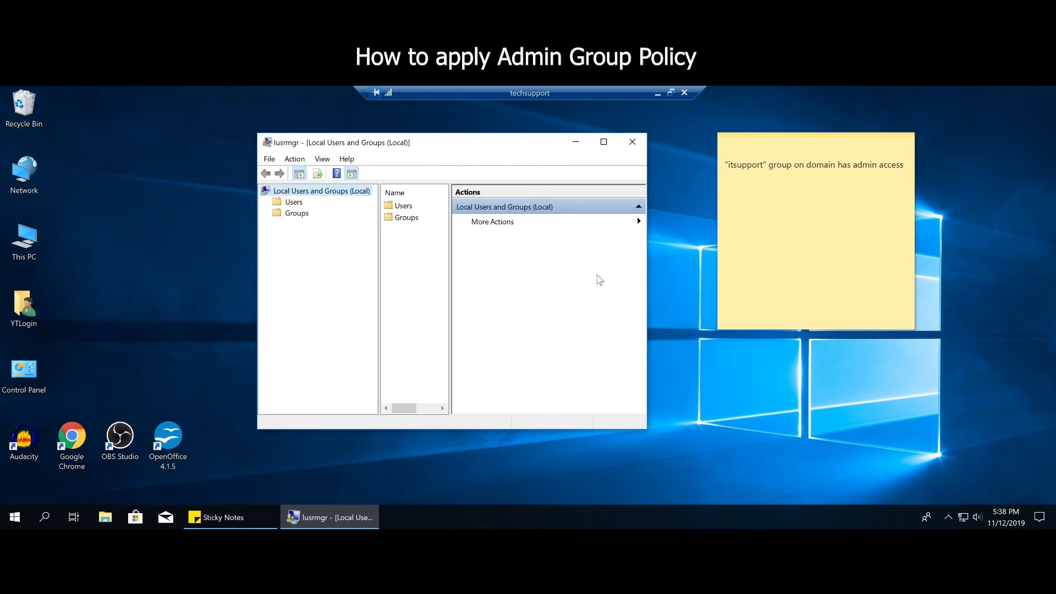
drag(644, 430, 810, 487)
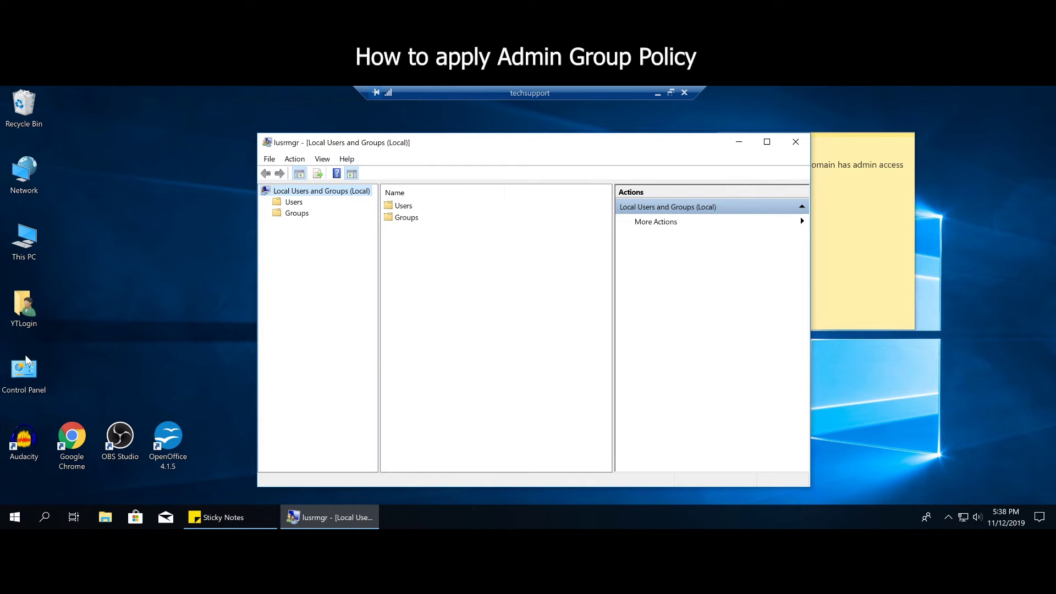
Launch Computer Management from Control Panel's Administrative Tools and expand Local Users and Groups
double_click(23, 367)
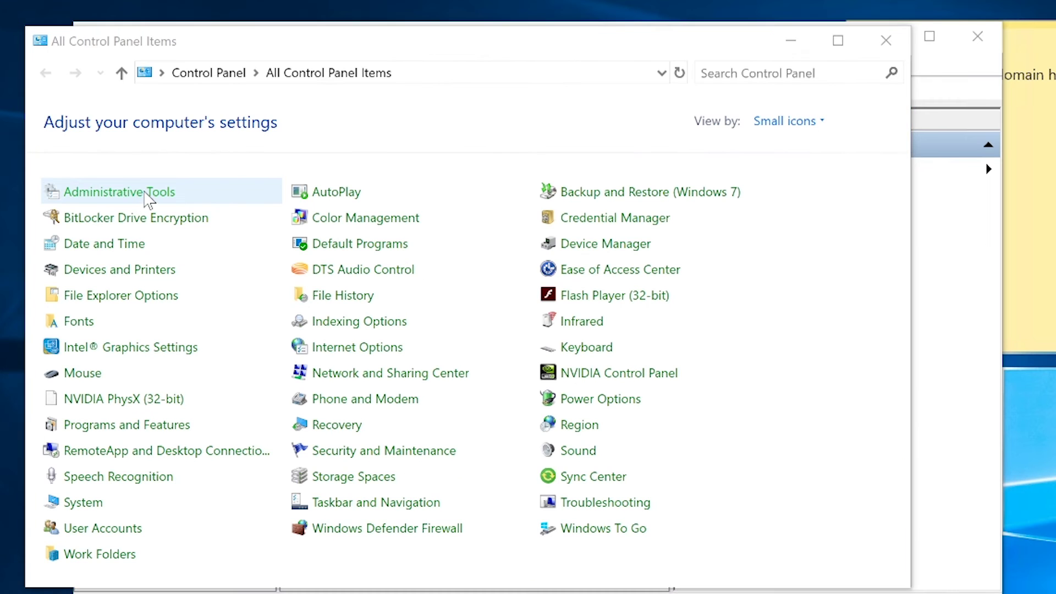
click(303, 234)
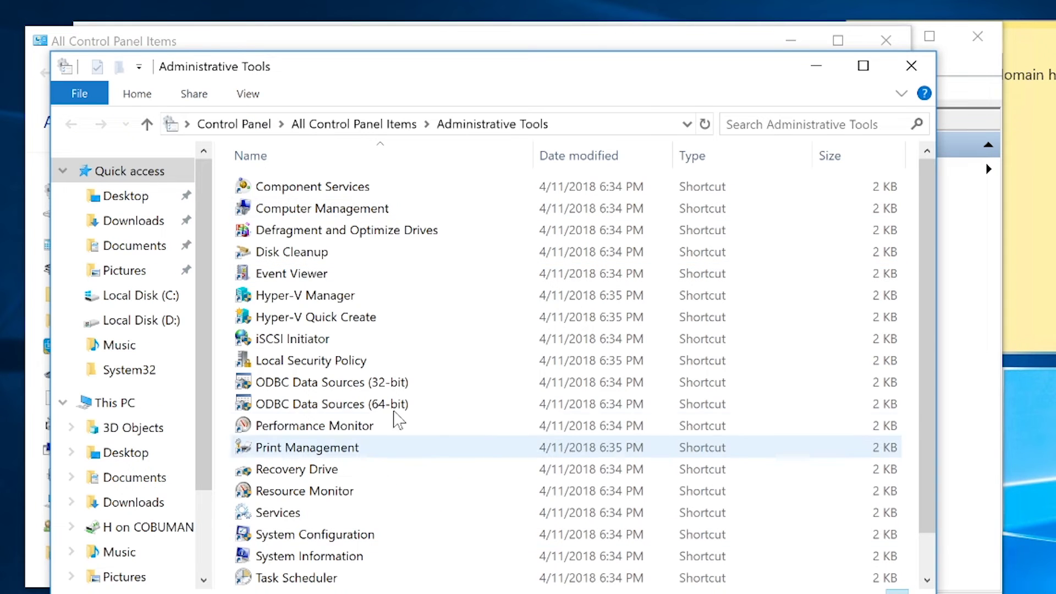
double_click(295, 209)
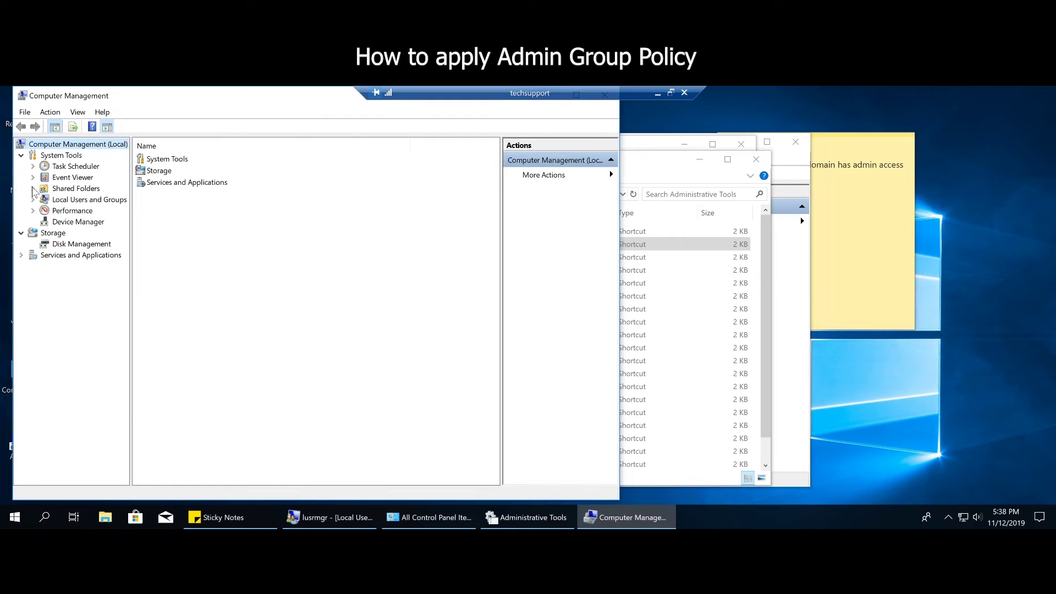
click(32, 199)
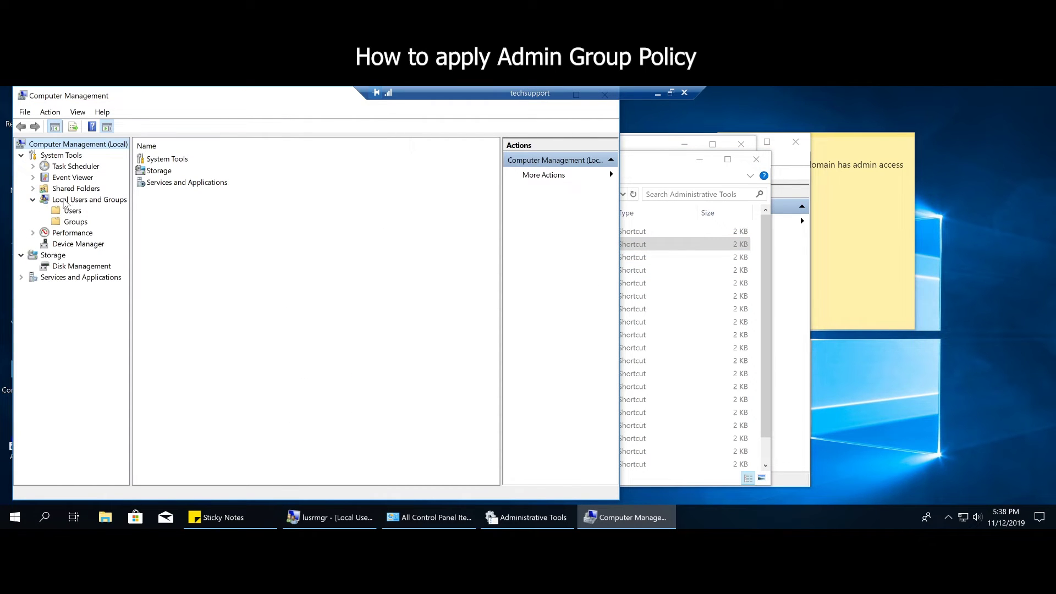
click(77, 200)
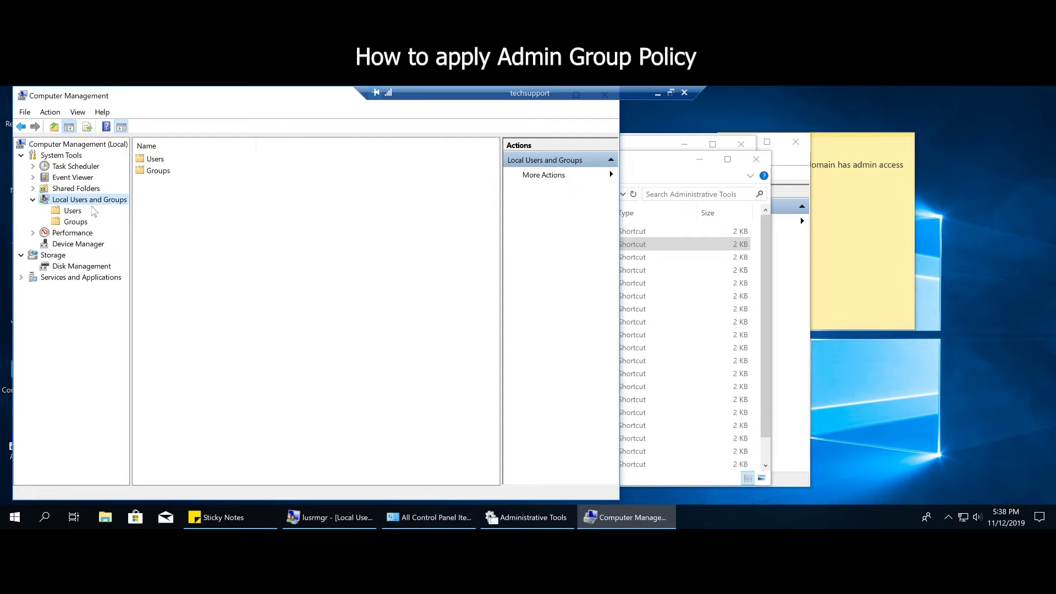
Close Administrative Tools and Control Panel, then browse Users and Groups in lusrmgr
click(756, 159)
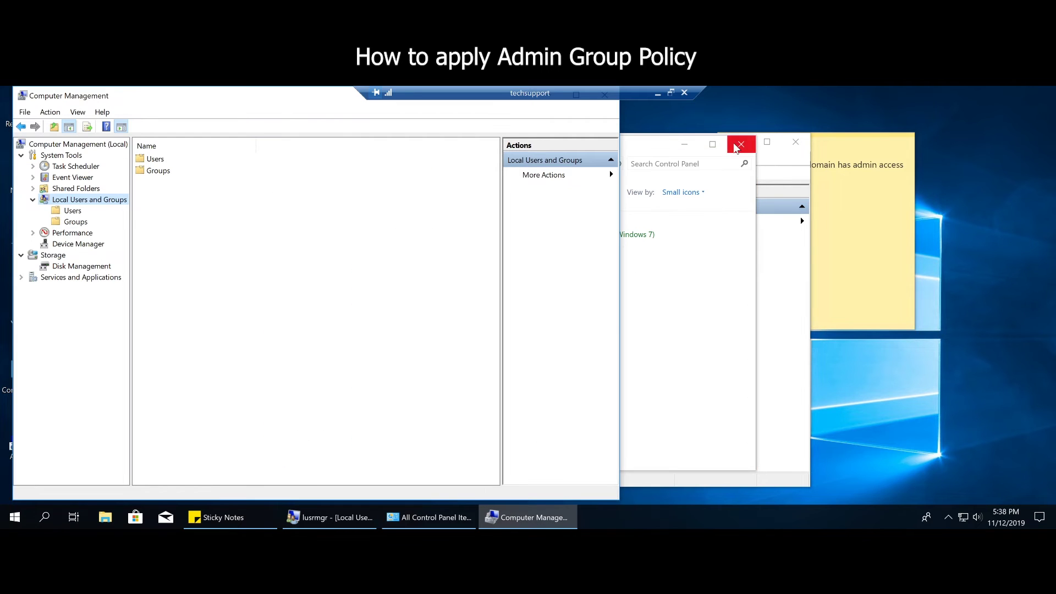
click(742, 144)
drag(660, 143, 702, 116)
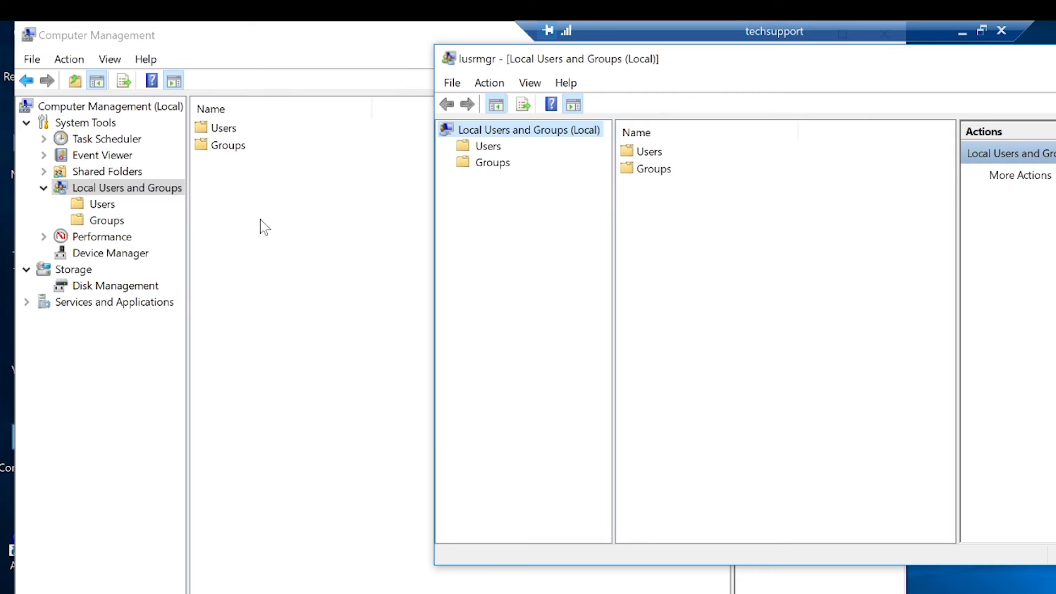
click(102, 206)
click(104, 220)
click(110, 203)
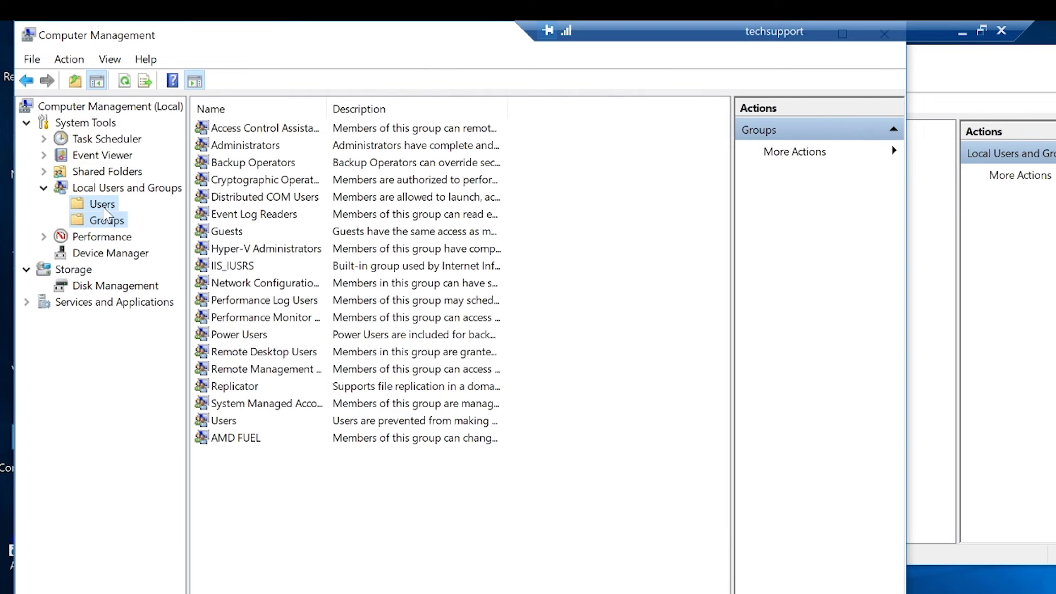
Close Computer Management and reposition the Local Users and Groups window
click(1028, 359)
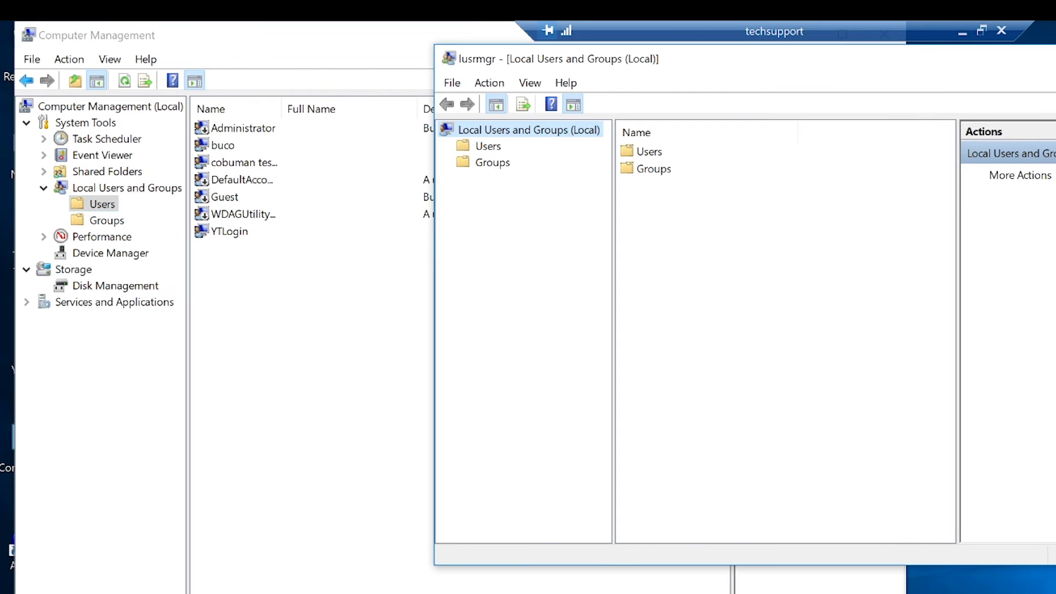
drag(379, 35, 341, 164)
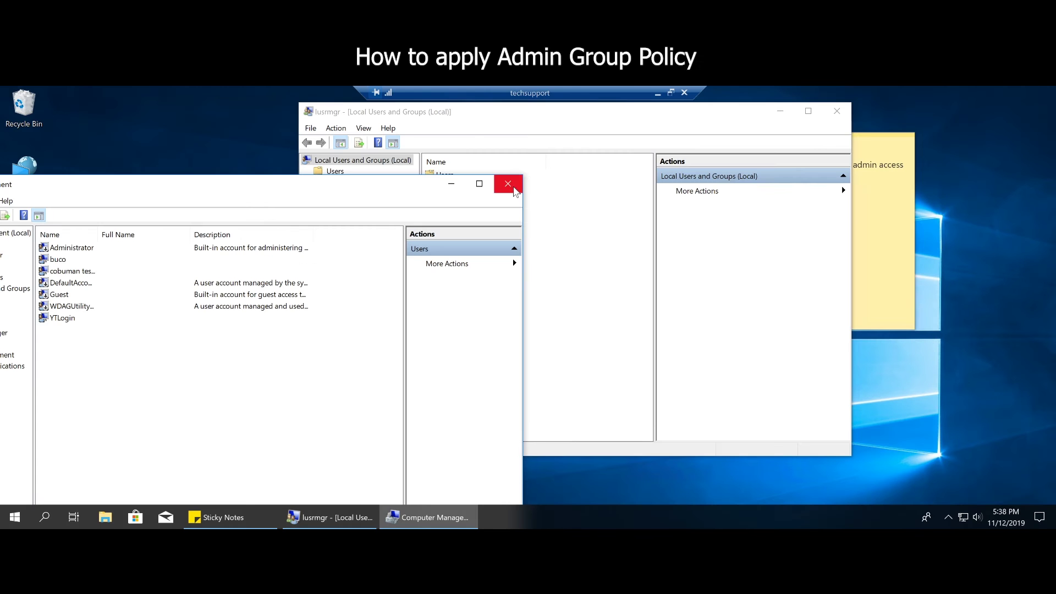
click(742, 164)
drag(490, 117, 438, 146)
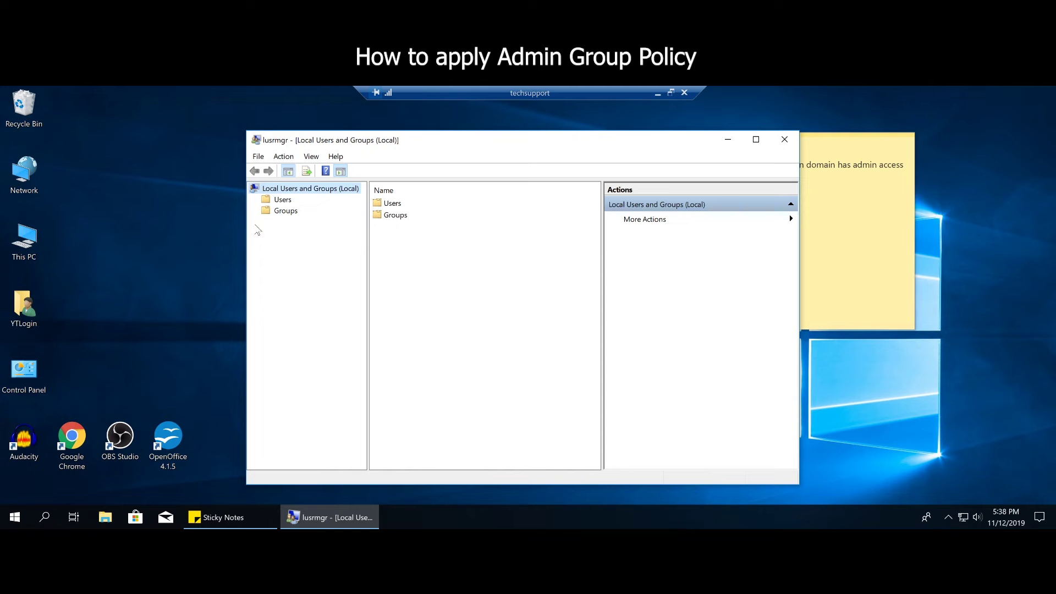
Move the sticky note aside and show the Groups folder in the console
click(848, 165)
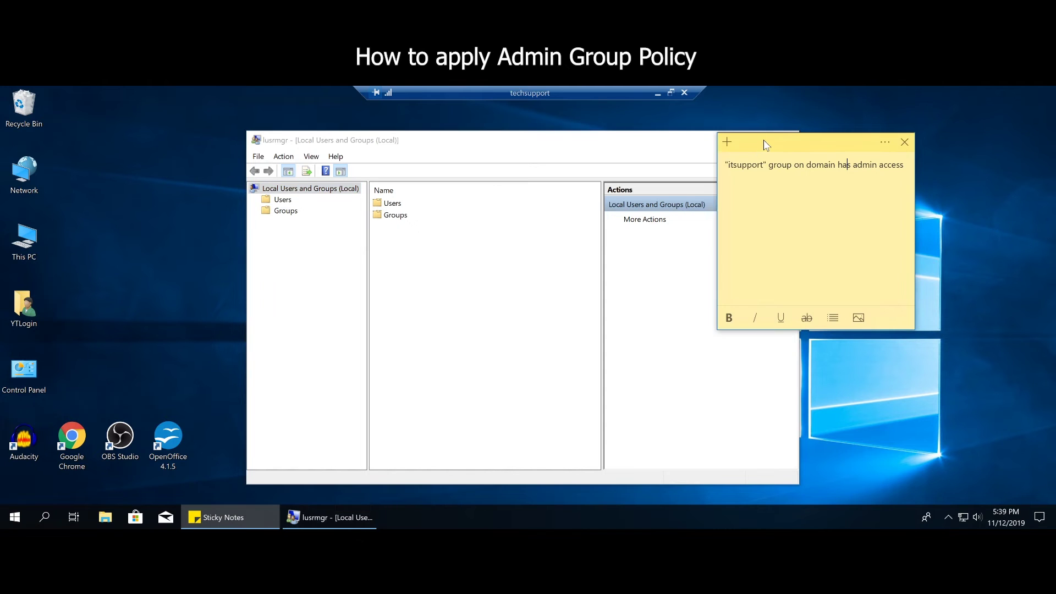
drag(763, 144, 837, 137)
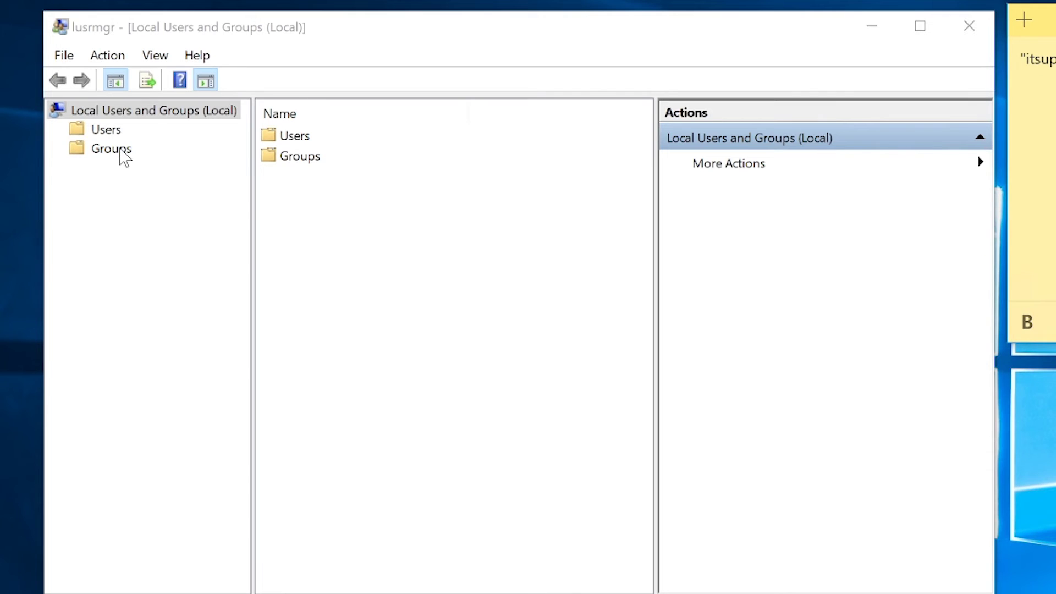
click(120, 151)
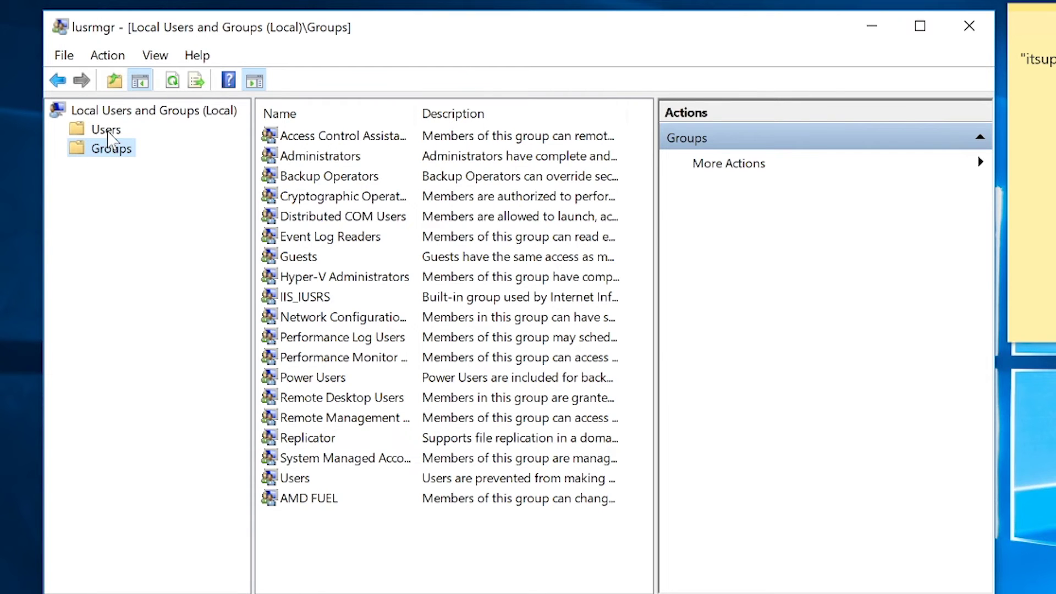
click(108, 131)
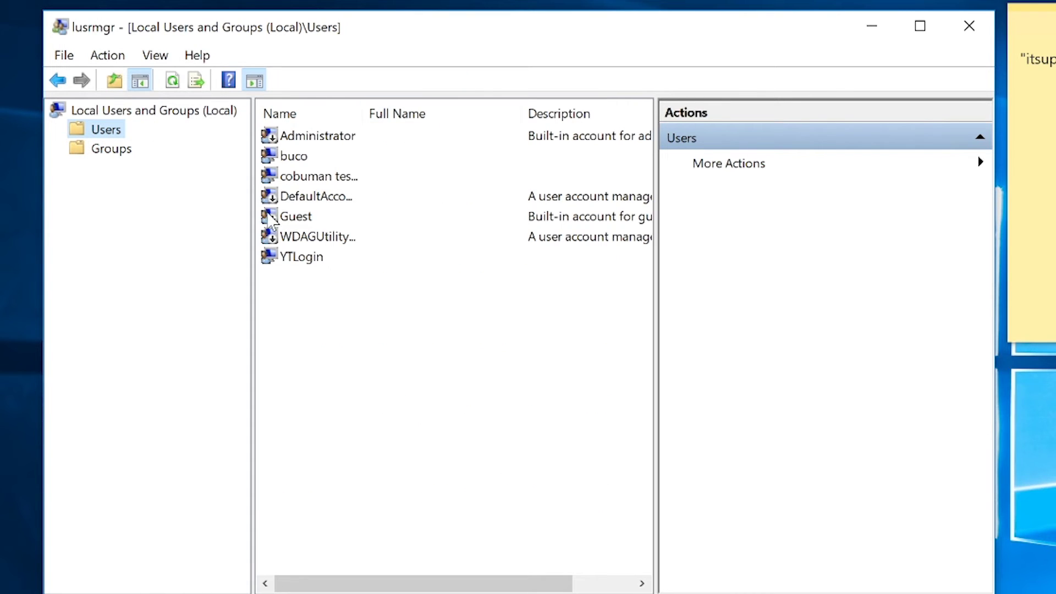
click(111, 151)
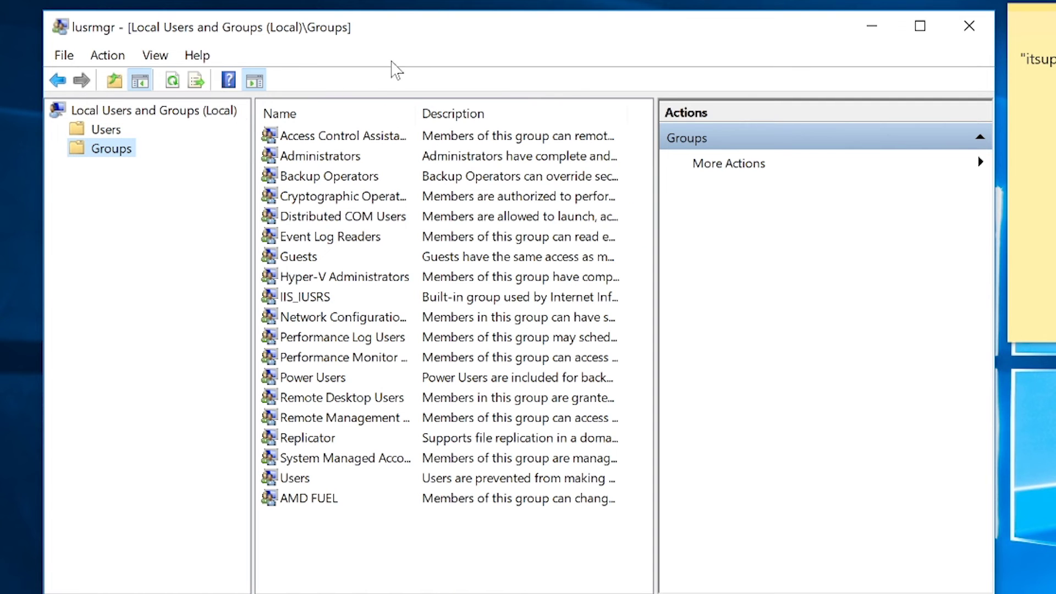
Widen the console and its Name and Description columns, then select Administrators
drag(471, 36, 427, 25)
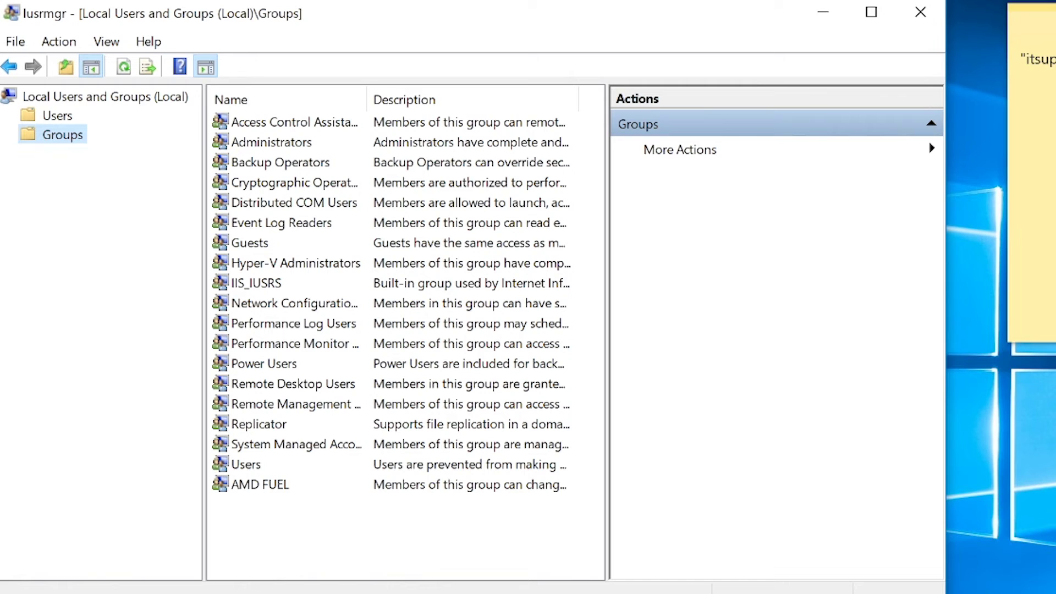
drag(945, 330, 1055, 330)
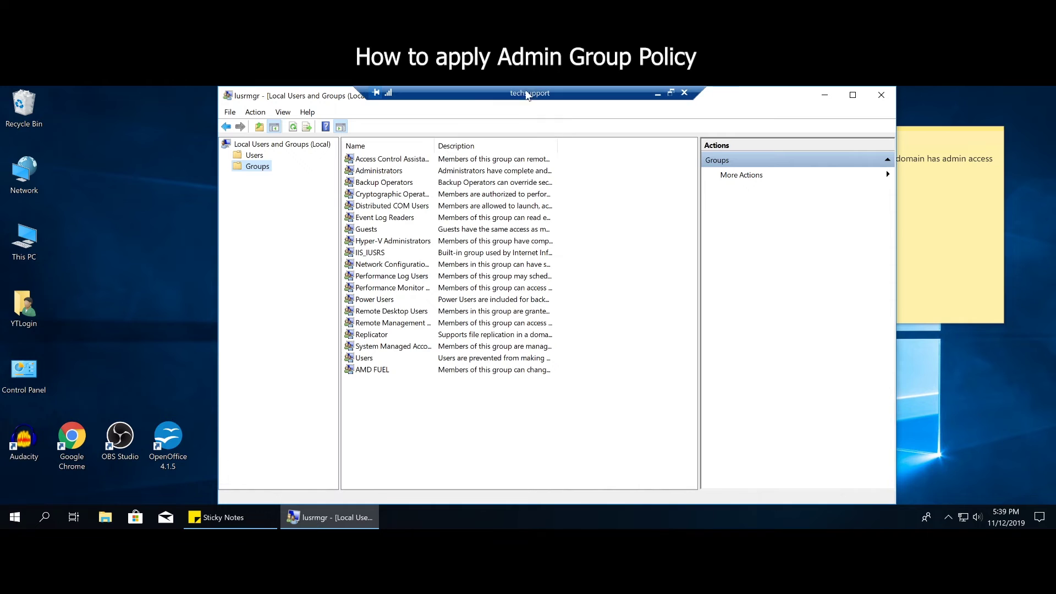
drag(557, 145, 684, 144)
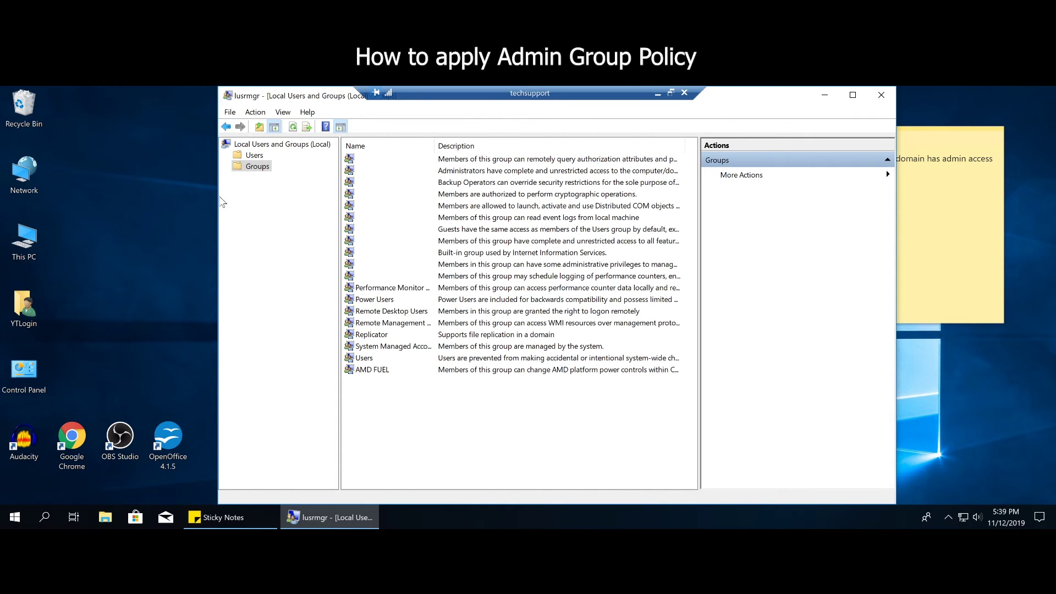
drag(218, 196, 97, 196)
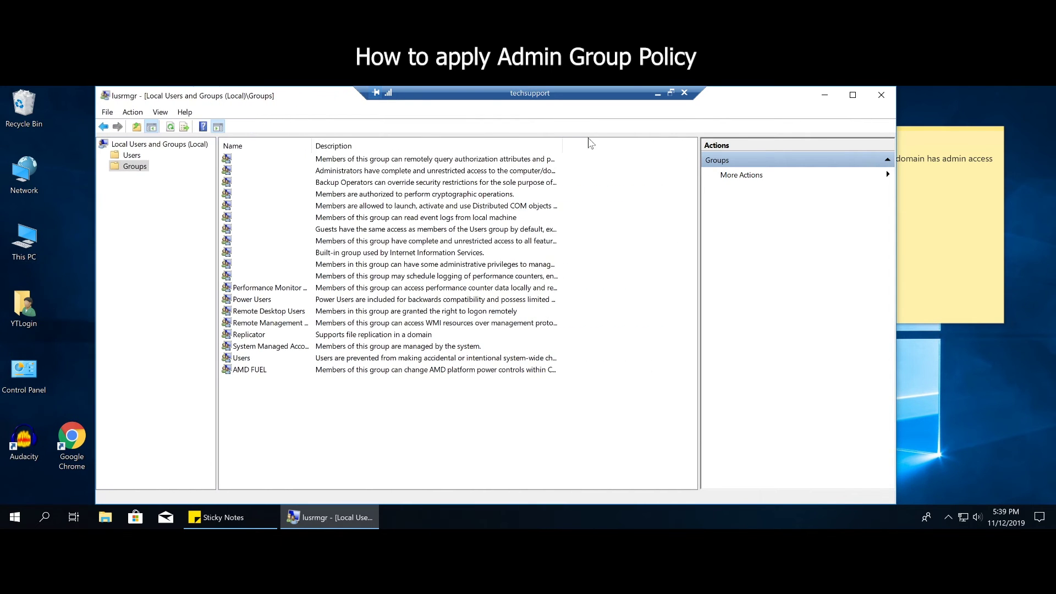
drag(562, 144, 608, 145)
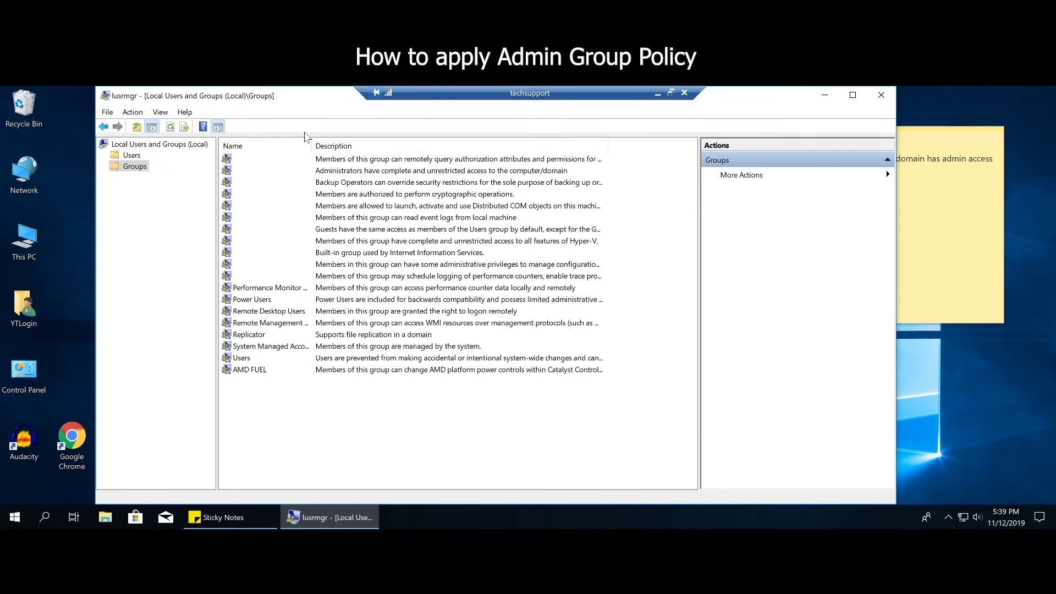
drag(310, 146, 361, 145)
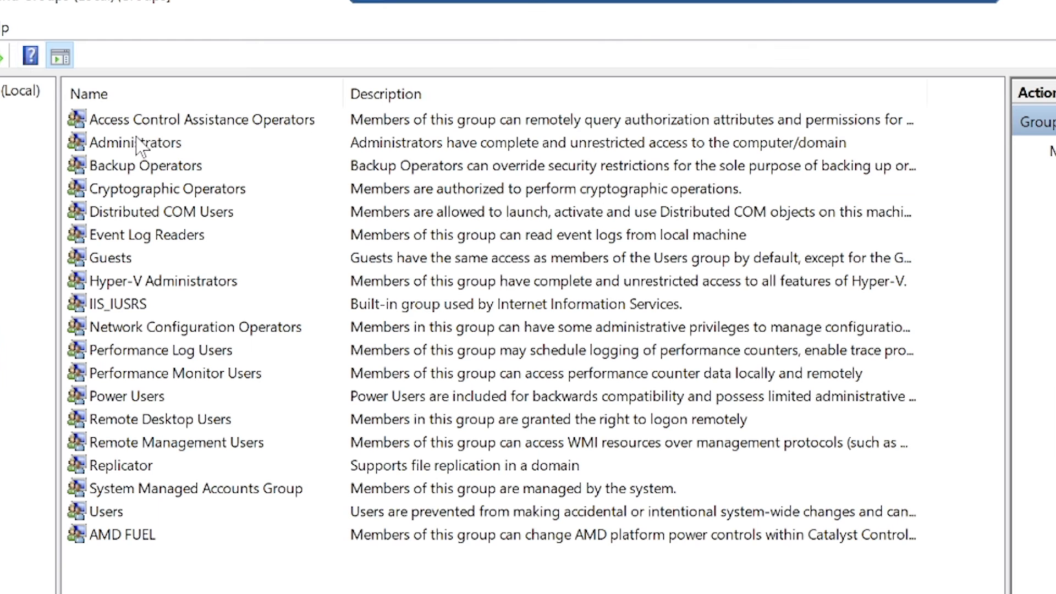
click(269, 171)
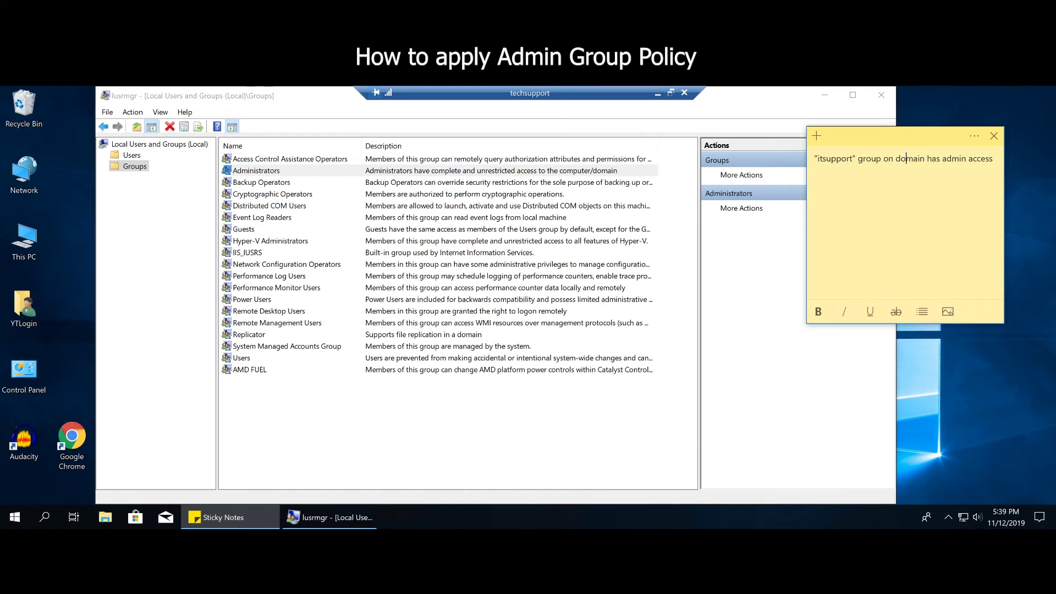
Mark 'itsupport' in the sticky note, then reselect the Administrators group
key(shift+Right)
key(shift+Right)
key(shift+Right)
key(shift+Right)
key(shift+Right)
key(shift+Right)
key(shift+Right)
key(shift+Right)
key(shift+Right)
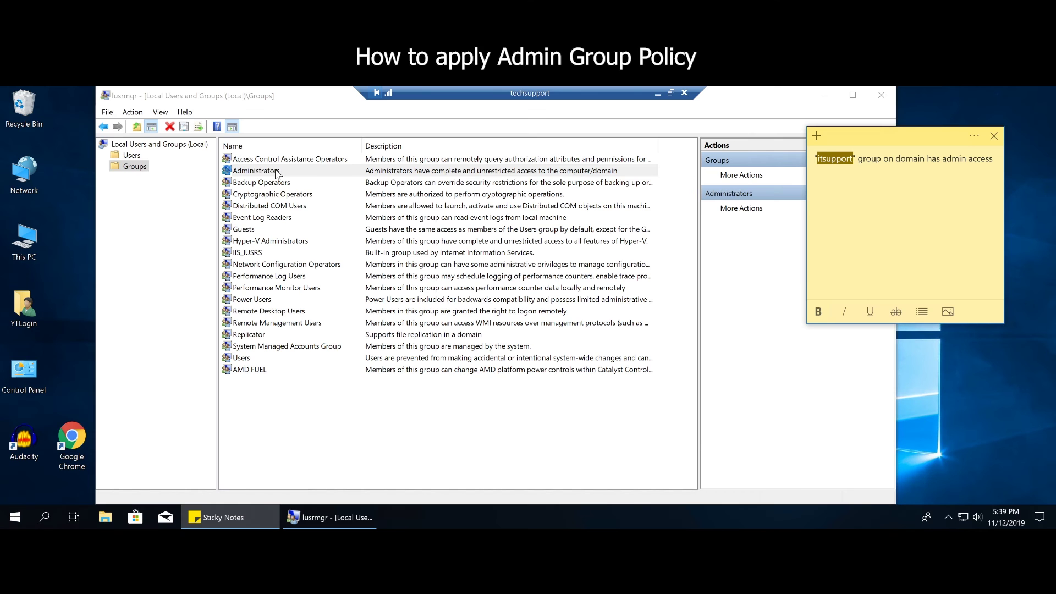
click(275, 171)
click(276, 171)
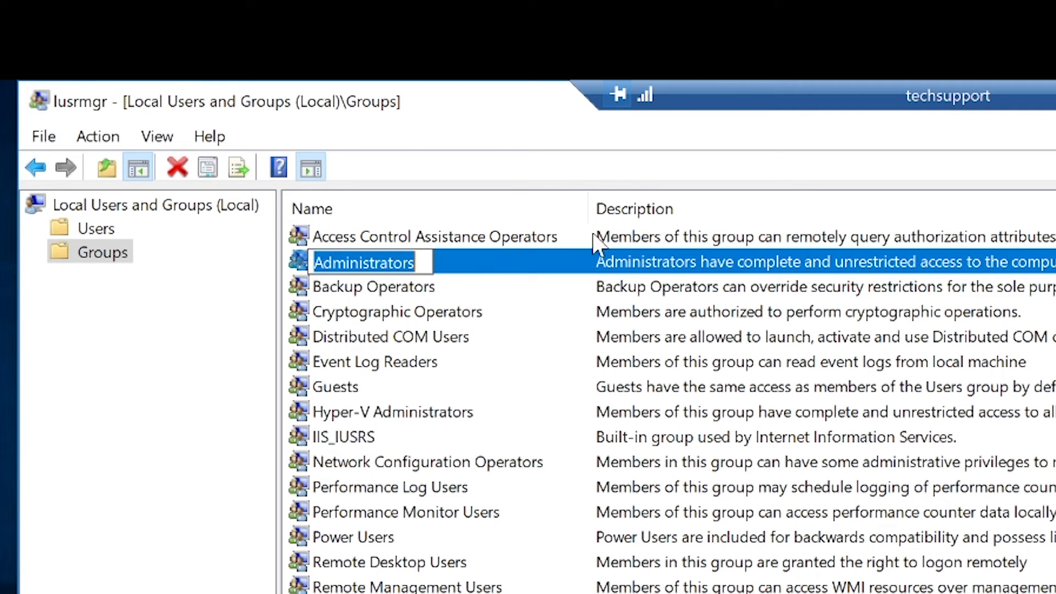
Open Administrators Properties and highlight the group name itsupport in the sticky note
click(601, 269)
double_click(601, 268)
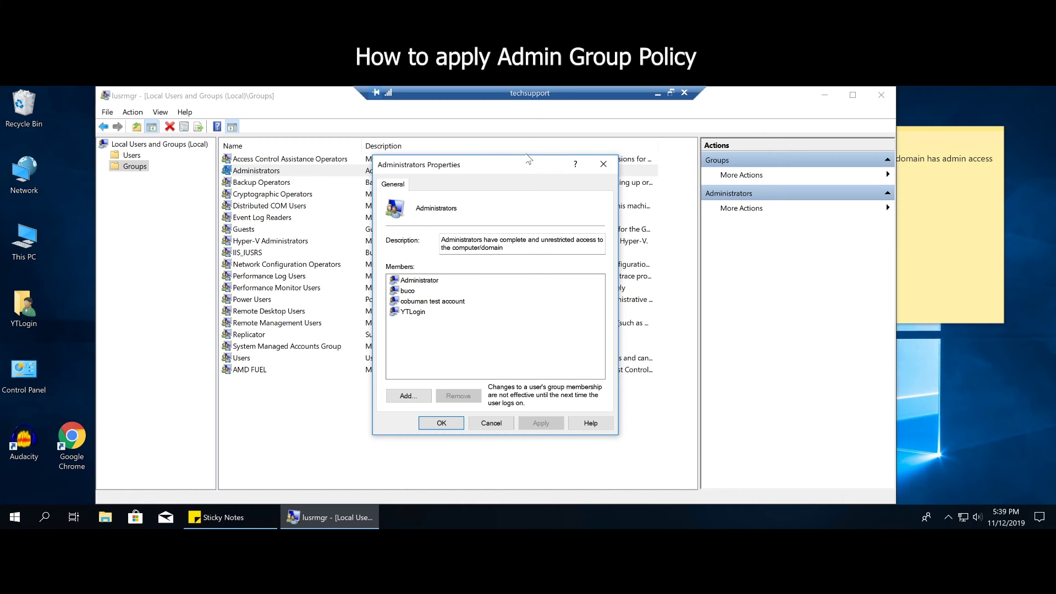
drag(527, 159, 511, 154)
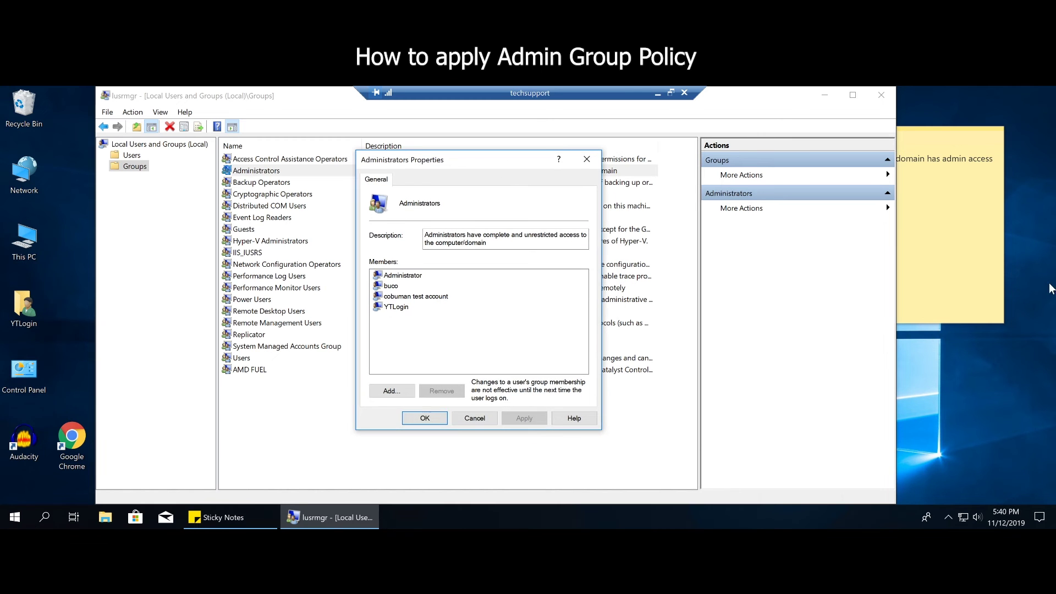
click(970, 160)
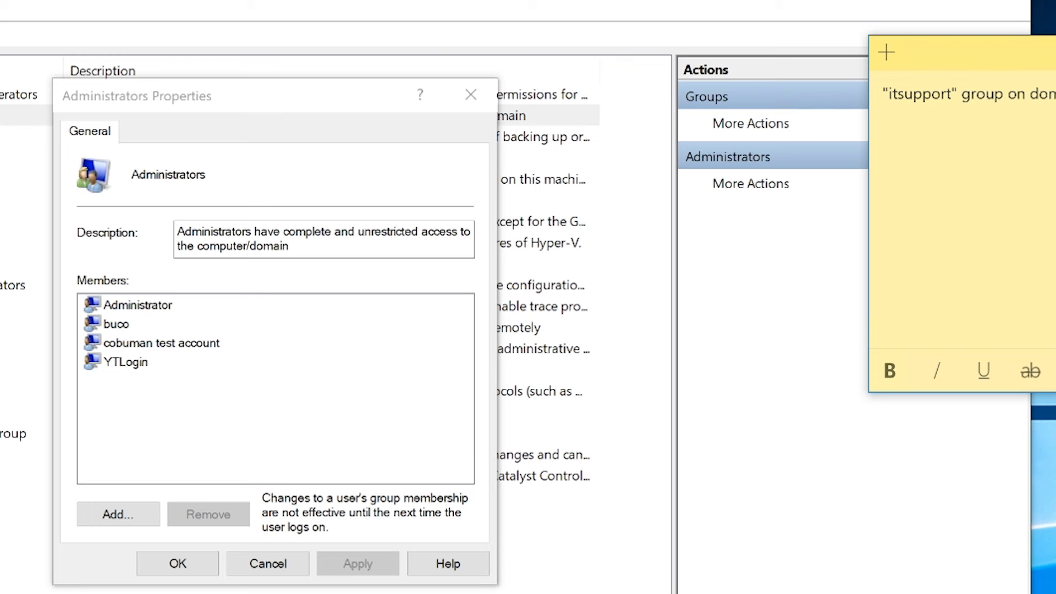
drag(817, 158, 842, 158)
drag(933, 94, 953, 94)
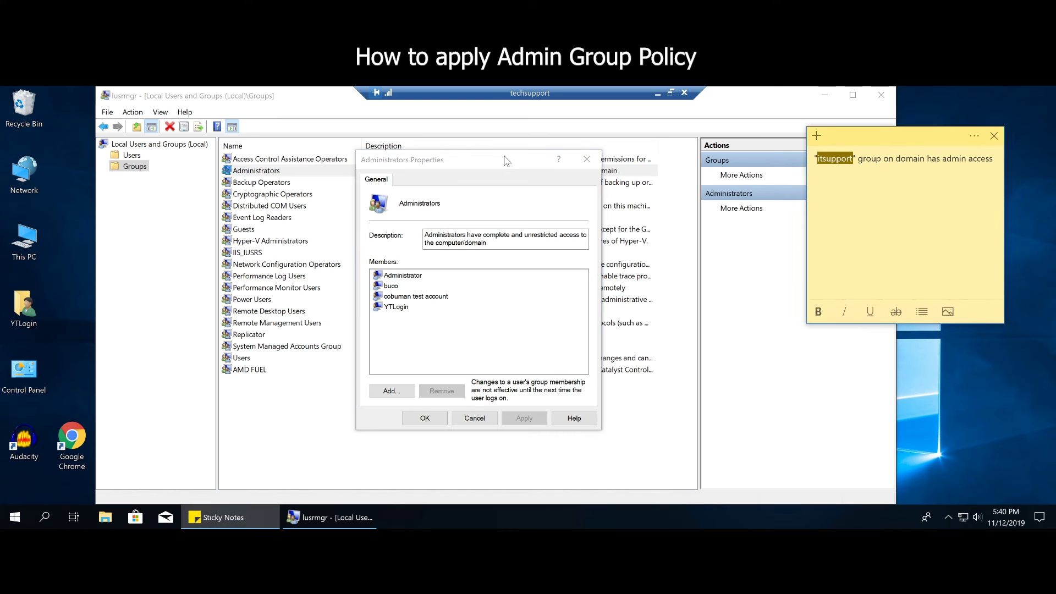
click(322, 95)
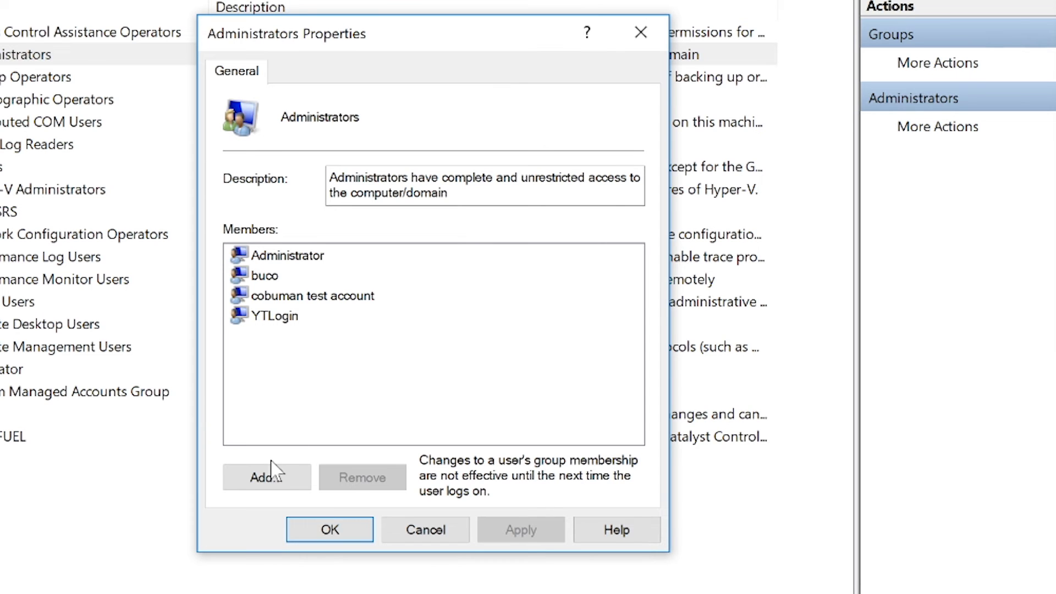
Try adding itsupport as a member, dismiss Name Not Found, and cancel
click(278, 483)
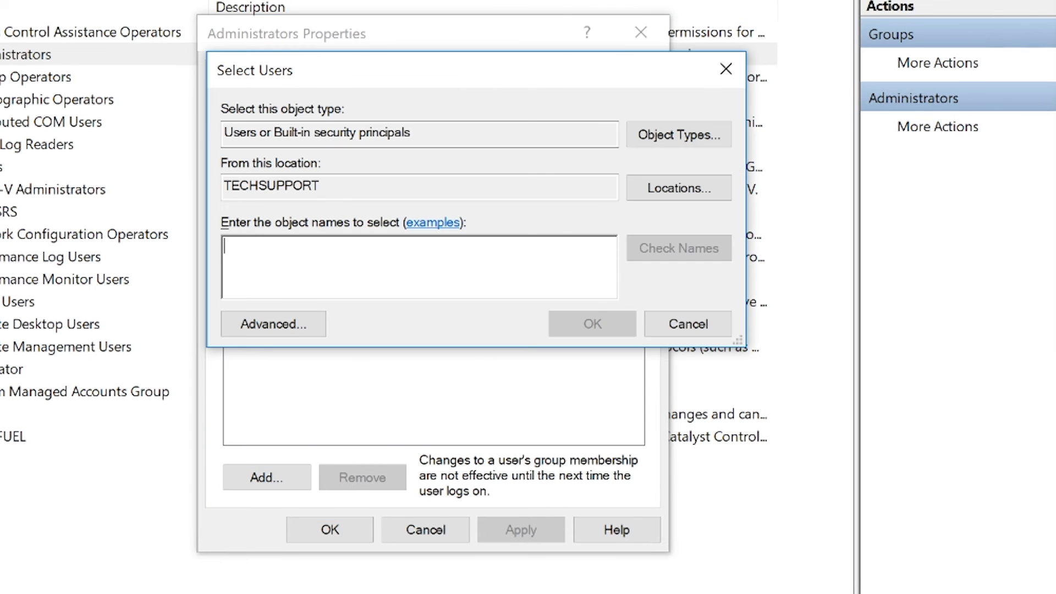
text(itsupport)
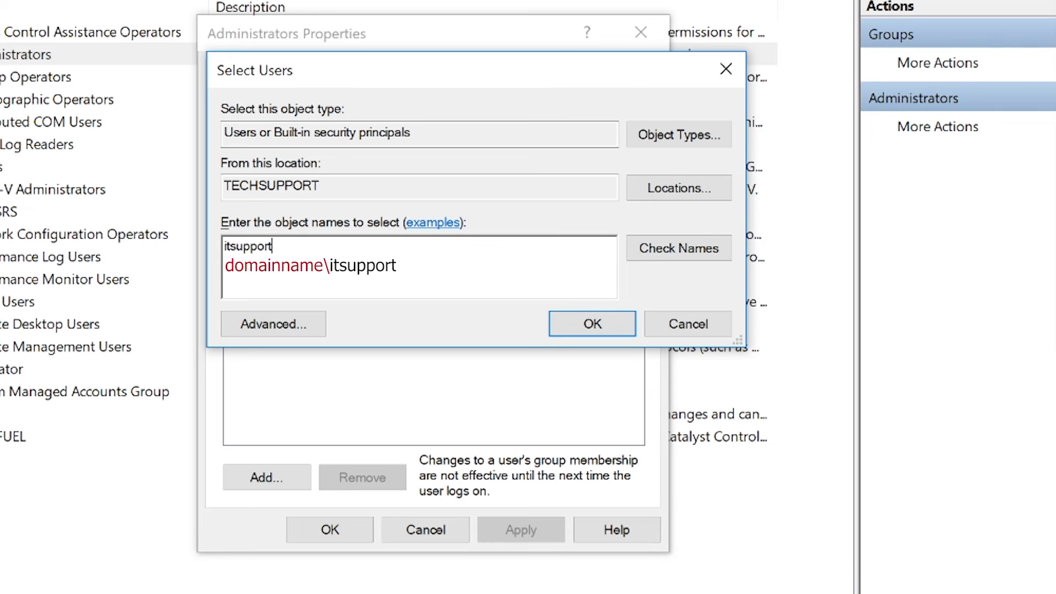
click(599, 330)
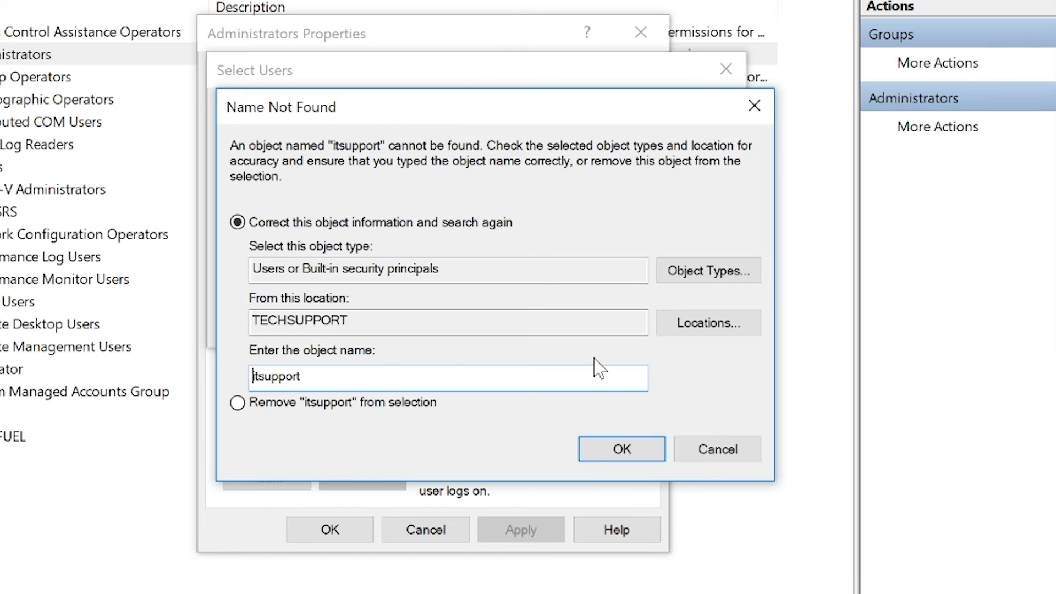
drag(570, 93, 784, 47)
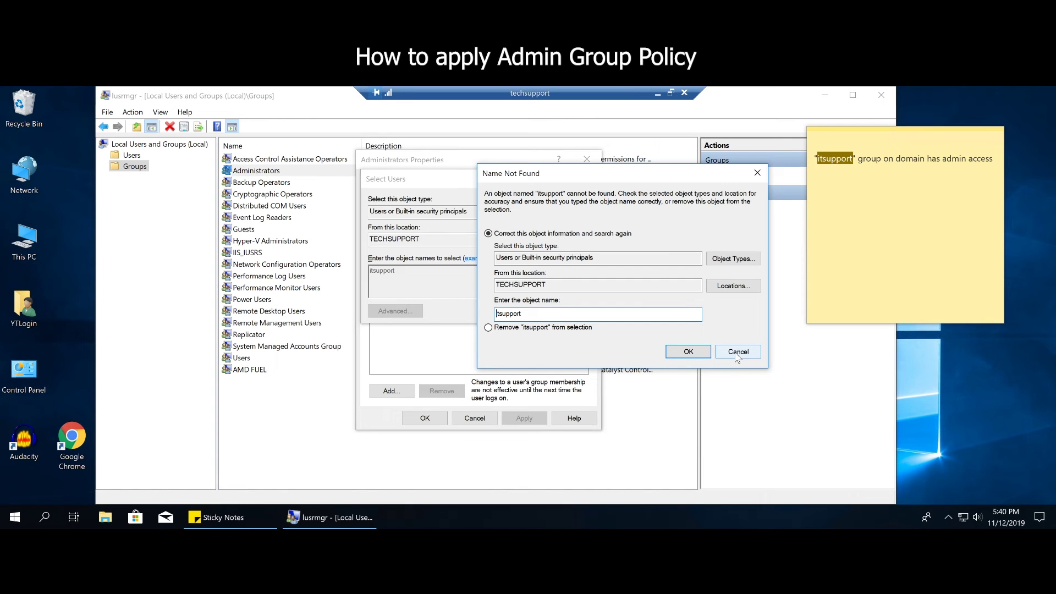
click(737, 352)
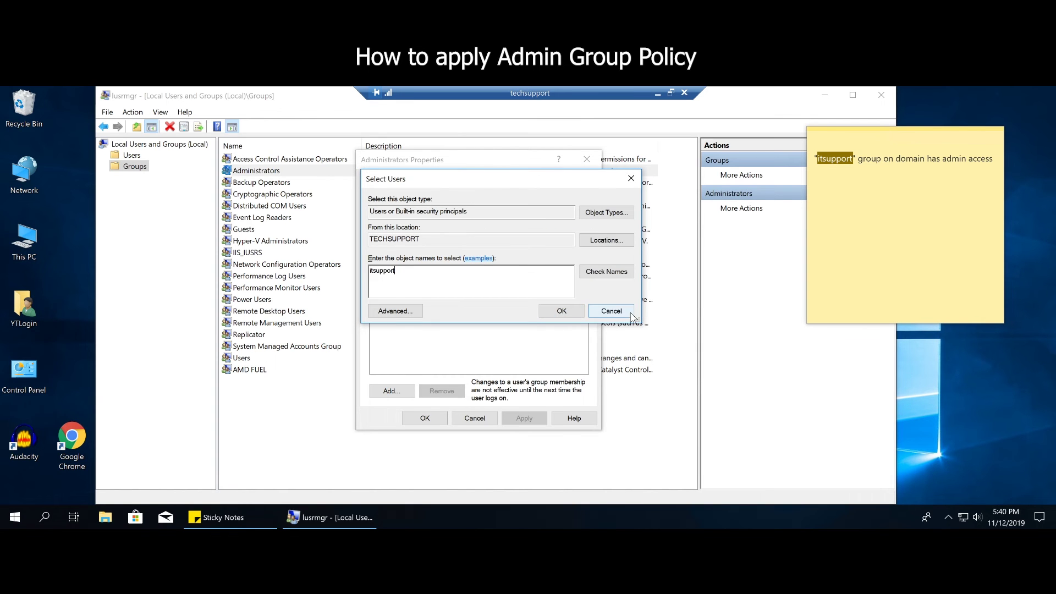
click(612, 312)
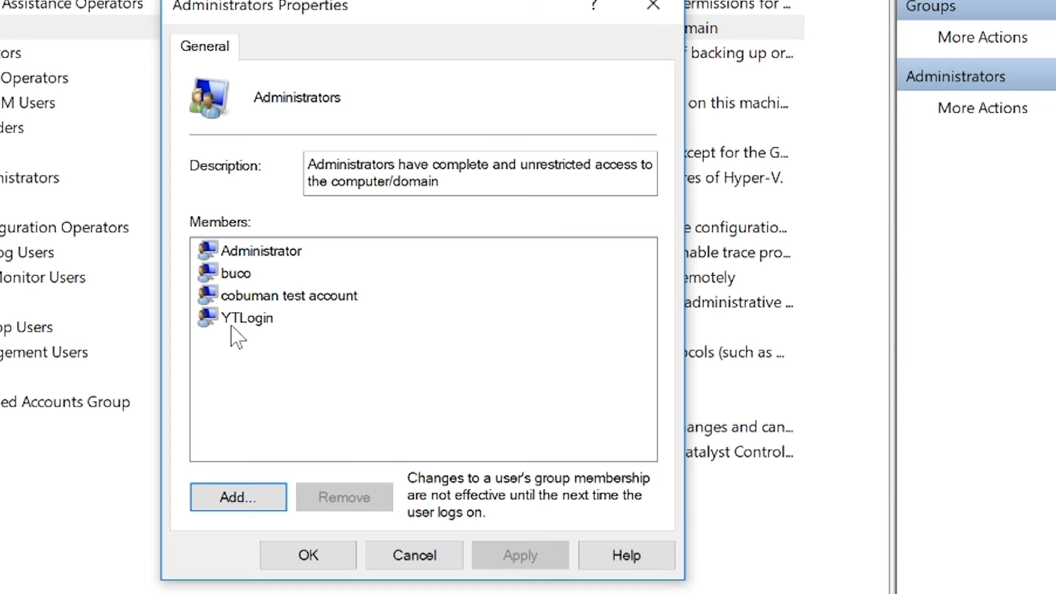